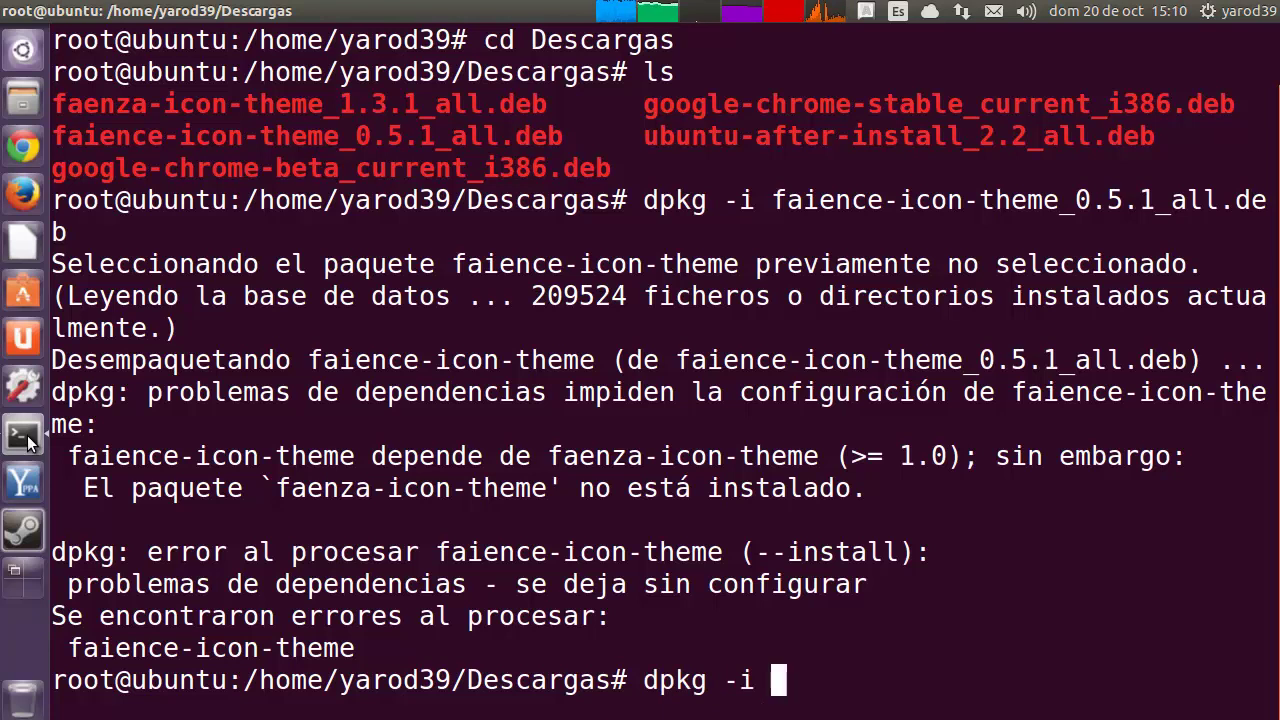
# Complete the dpkg -i command with faenza-icon-theme_1.3.1_all.deb and run it to install the package.
pyautogui.write('fa')
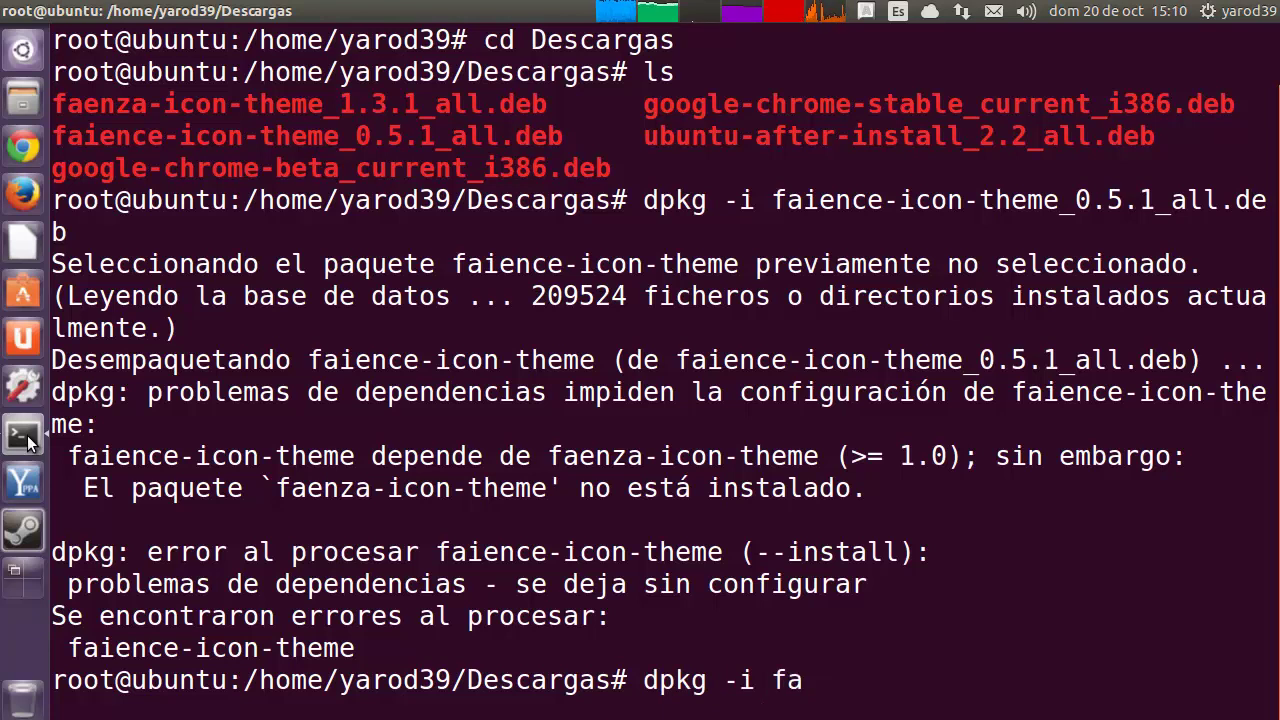
pyautogui.write('e')
pyautogui.press('Tab')
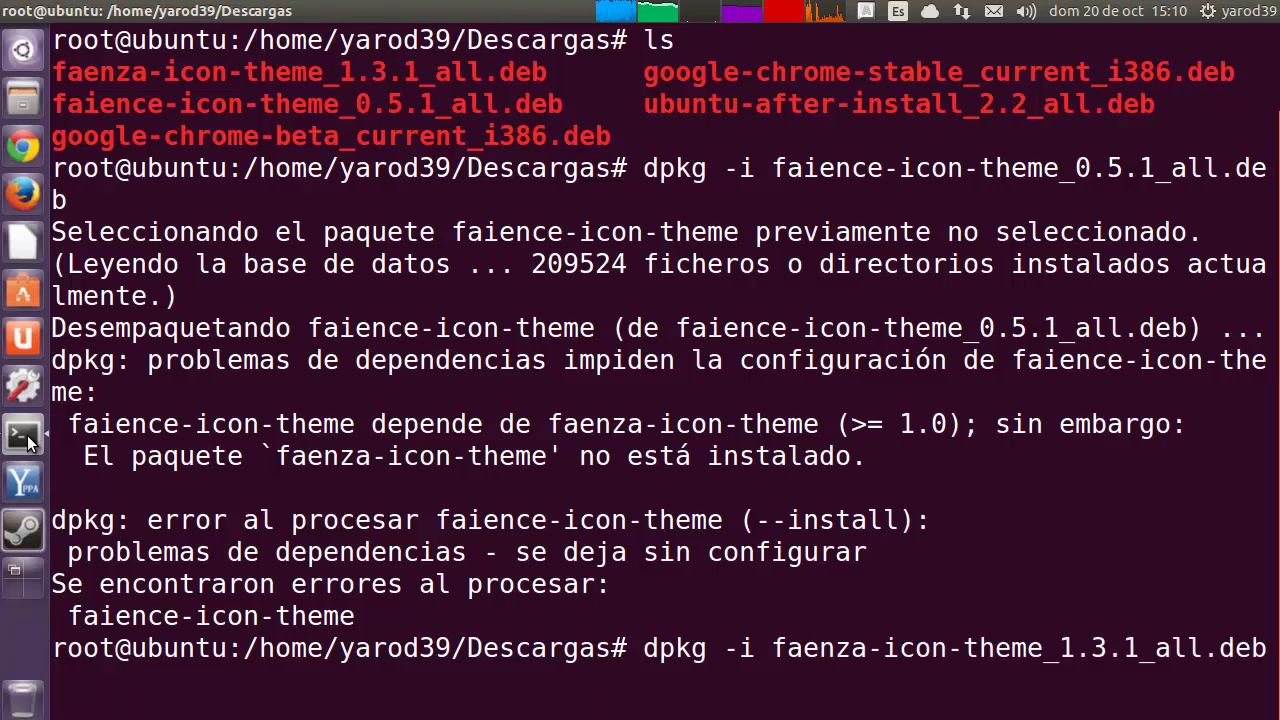
pyautogui.press('Return')
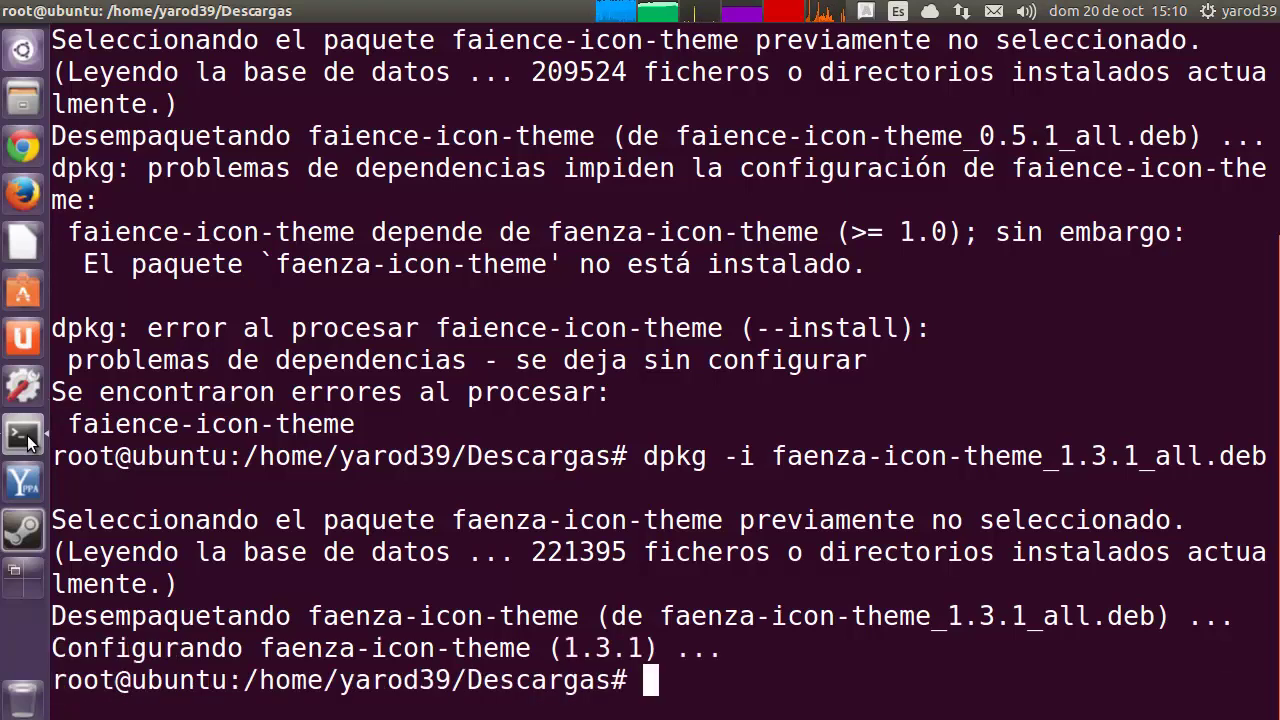
# Exit the root session and end the user shell to close the terminal.
pyautogui.write('exit')
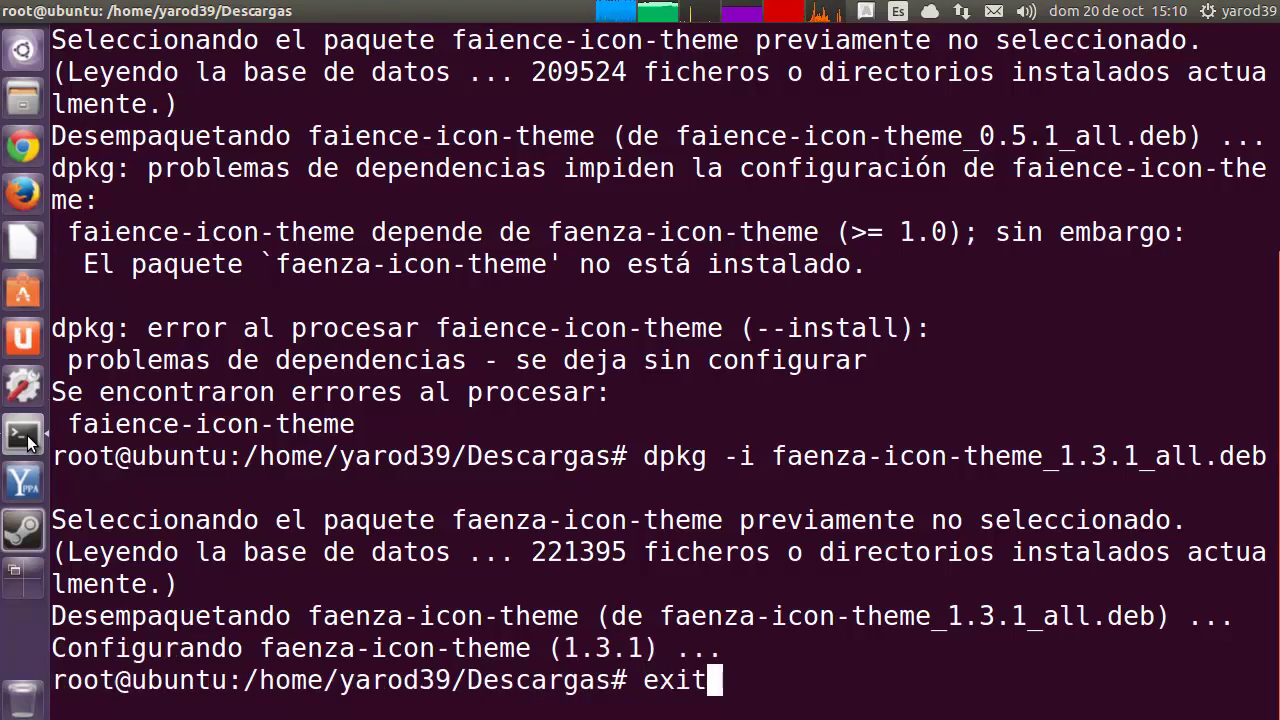
pyautogui.press('Return')
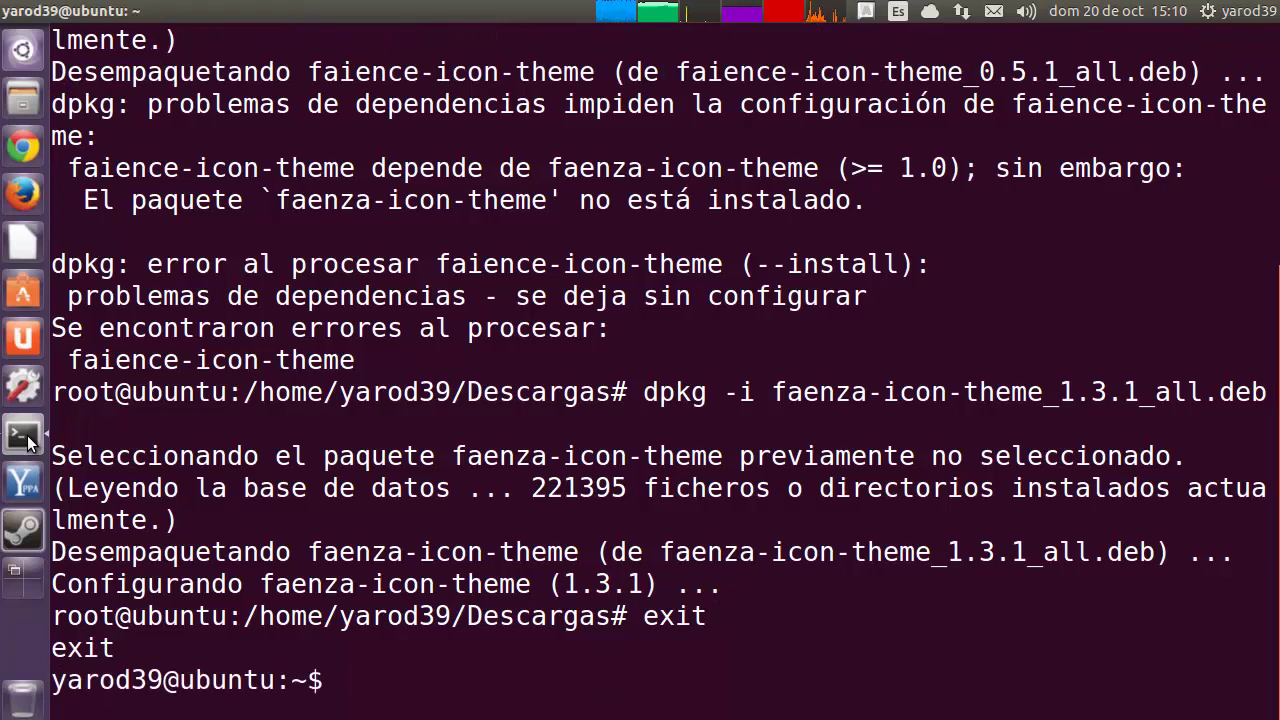
pyautogui.write('exit')
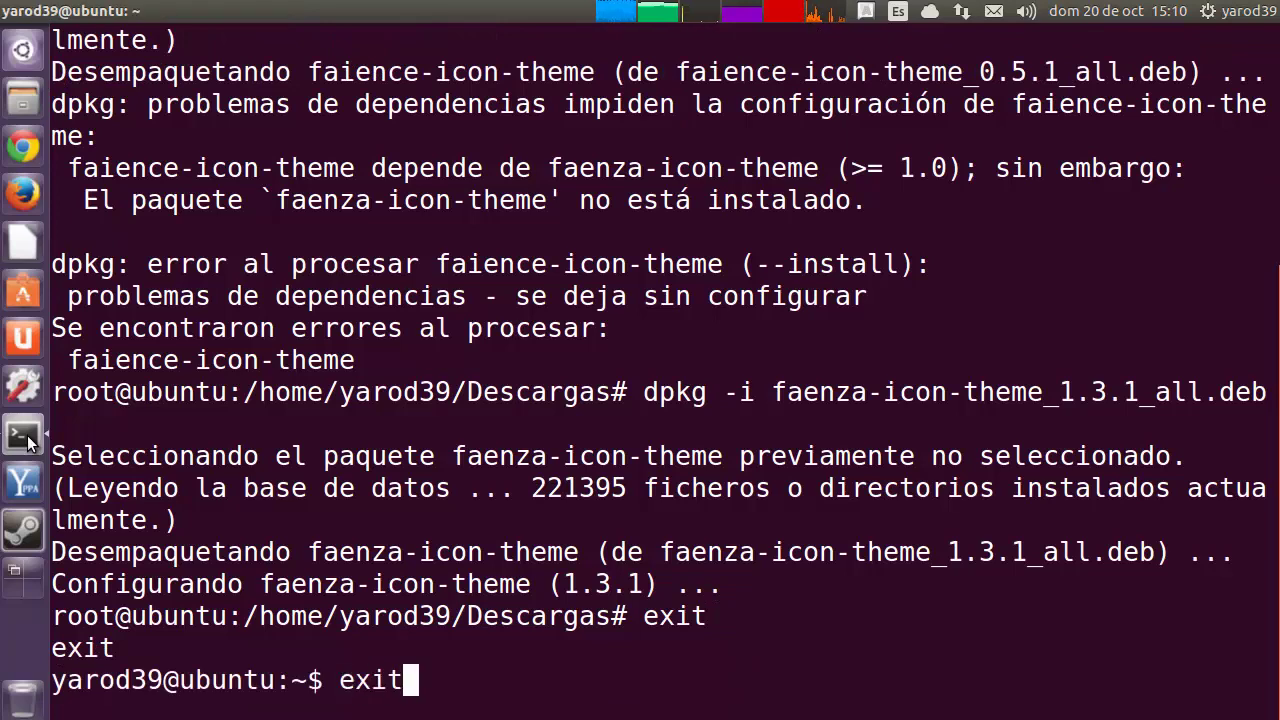
pyautogui.press('Return')
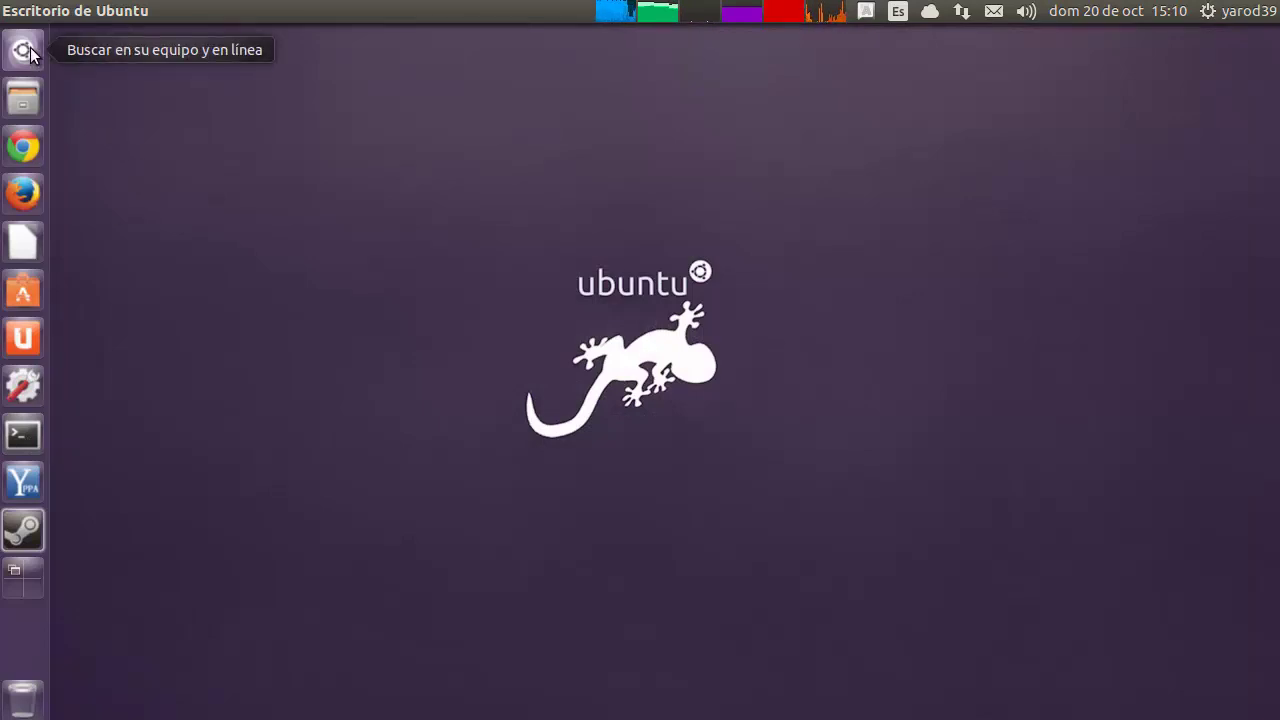
# Open Unity Tweak Tool and set the icon theme to Faience.
pyautogui.click(23, 50)
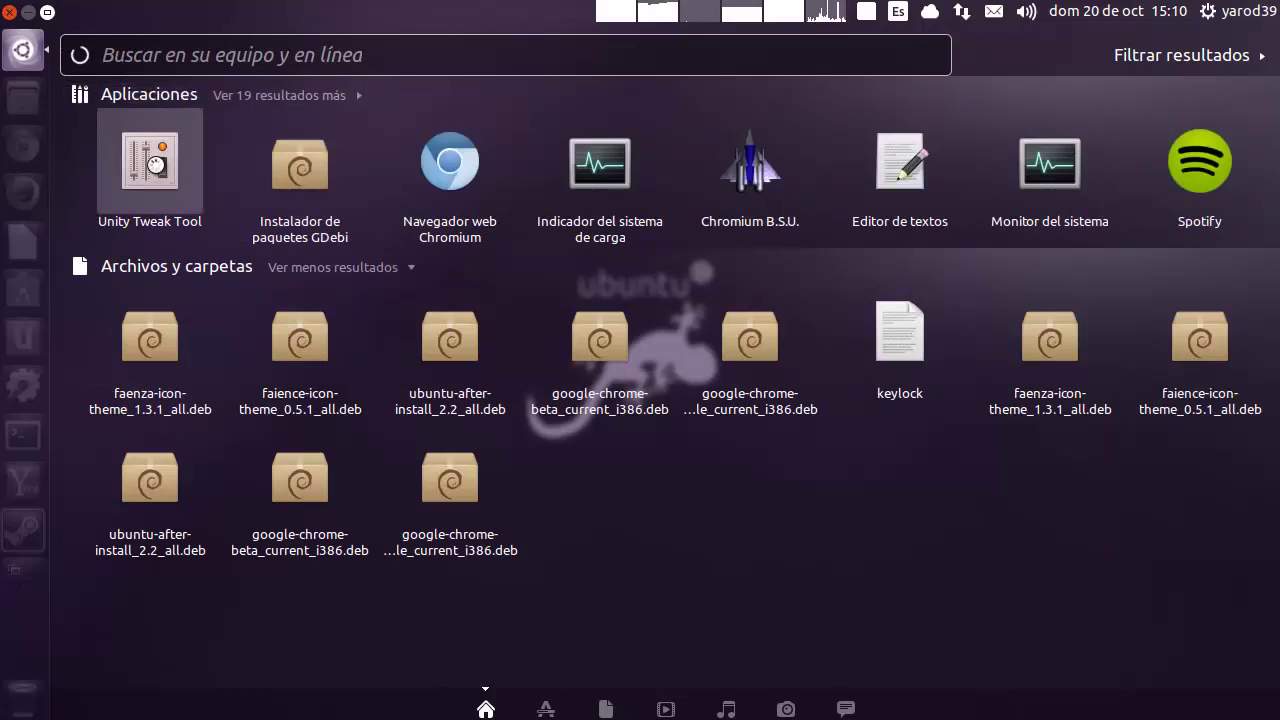
pyautogui.click(157, 172)
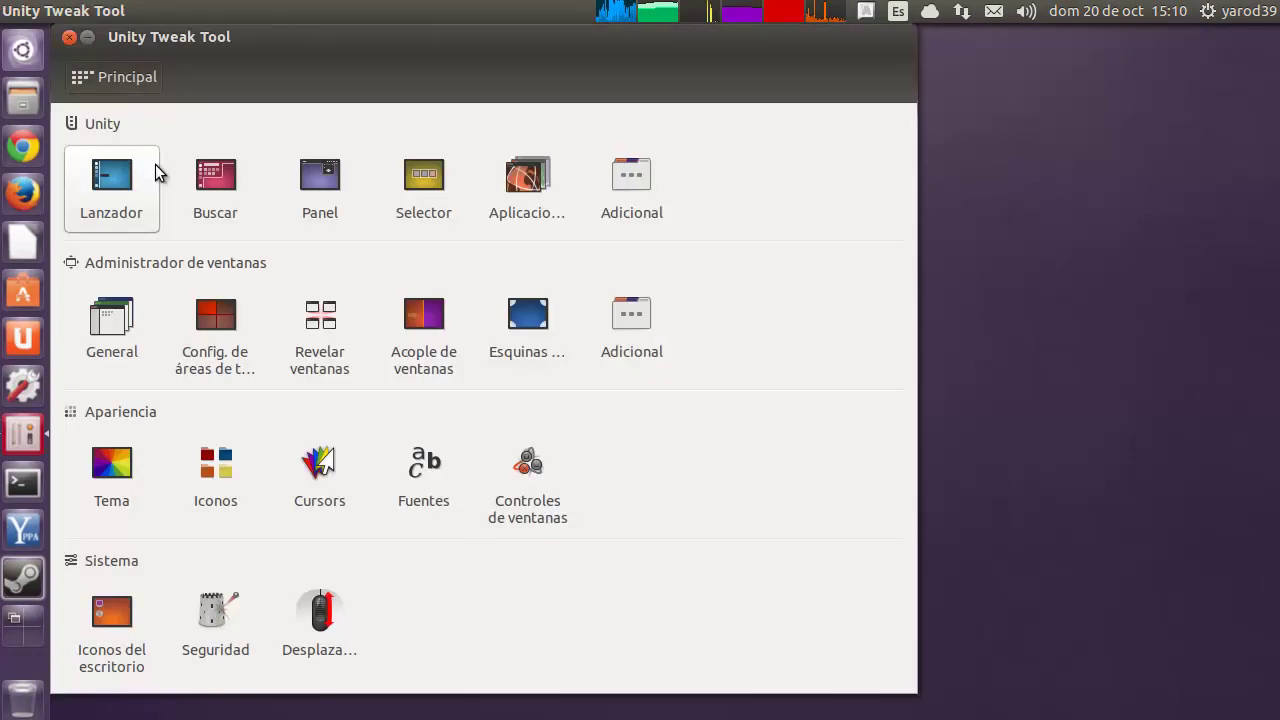
pyautogui.click(214, 470)
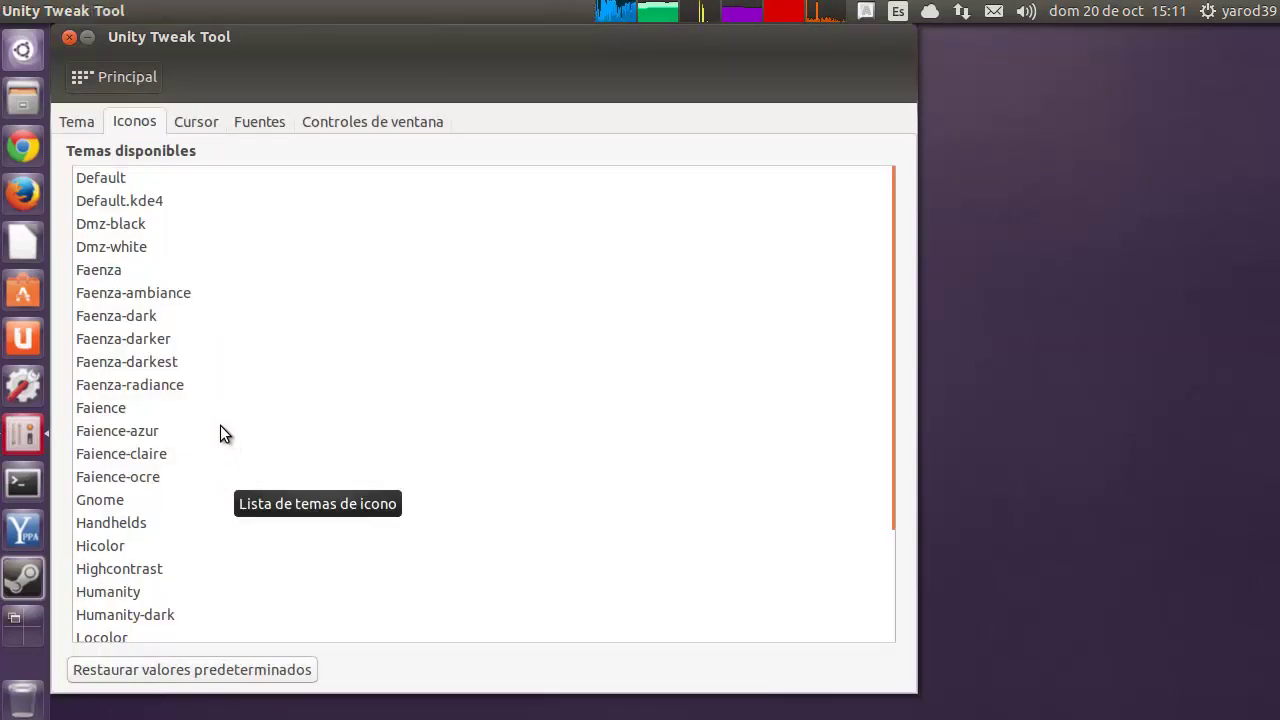
pyautogui.click(113, 410)
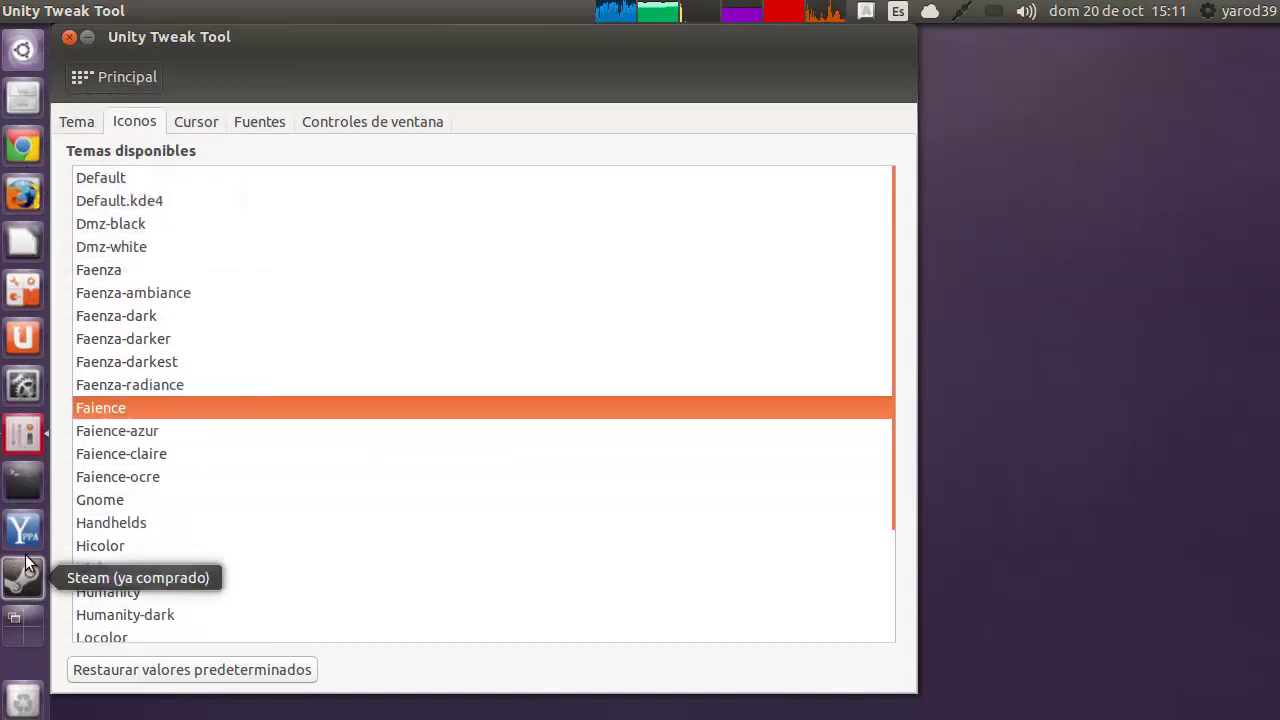
# Examine the Faience icons in the home folder and the full list of installed applications, and close the folder window.
pyautogui.click(25, 96)
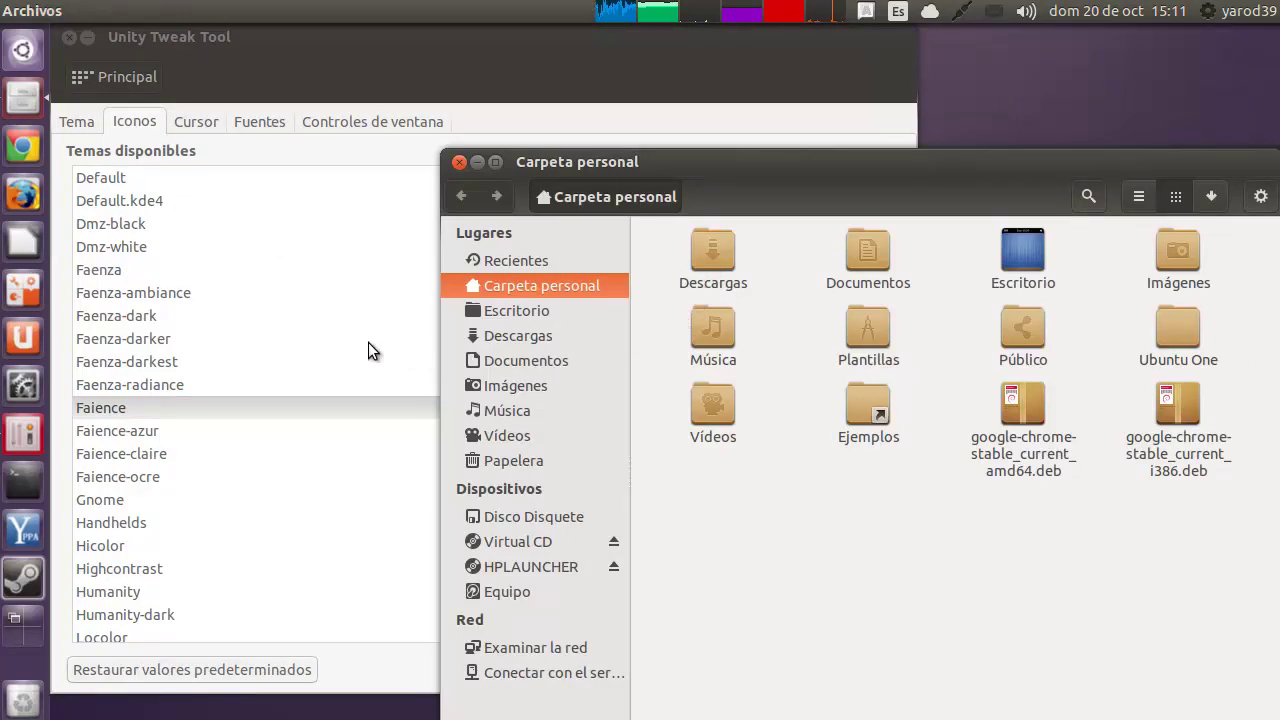
pyautogui.click(24, 48)
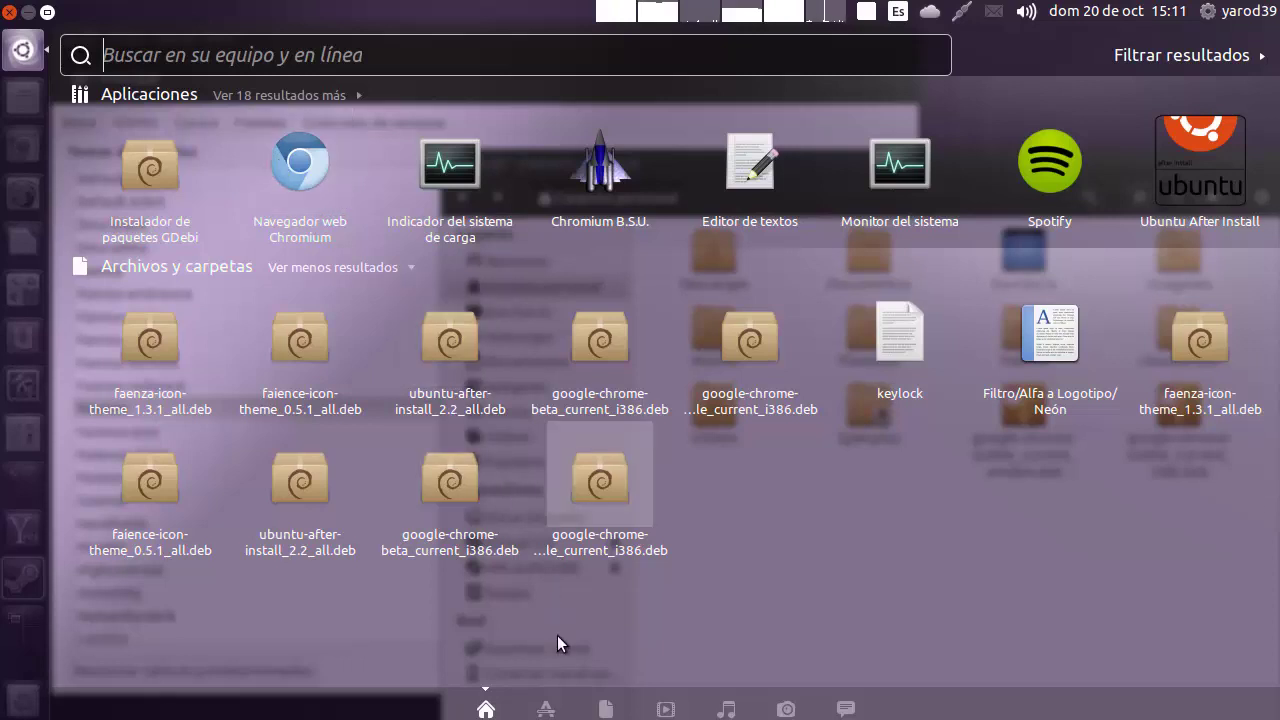
pyautogui.click(546, 709)
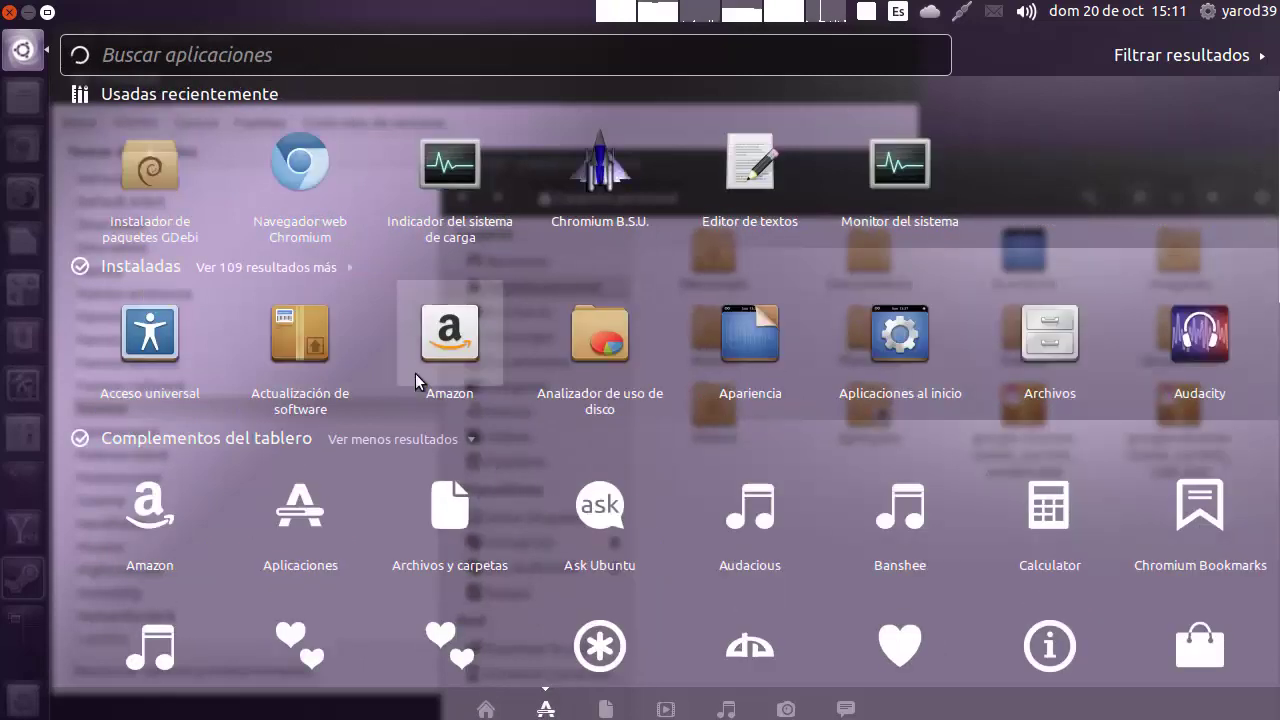
pyautogui.click(343, 264)
pyautogui.scroll(-10, 345, 279)
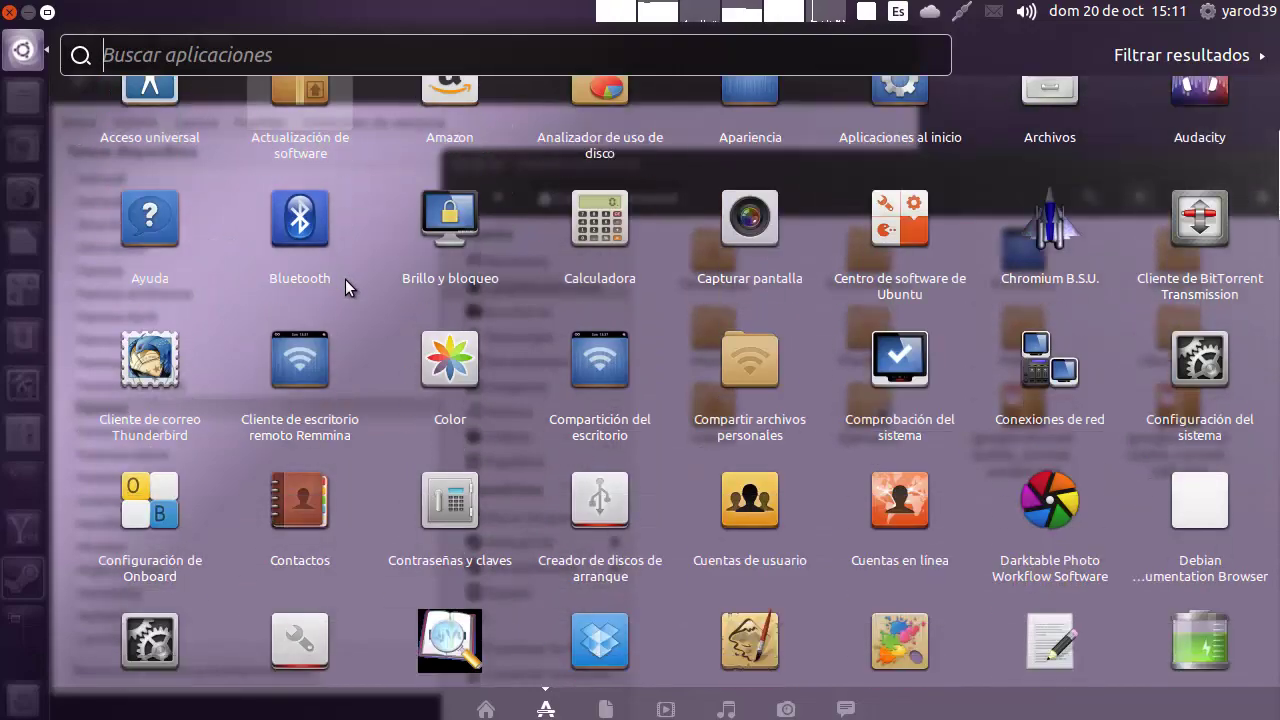
pyautogui.scroll(-12, 345, 280)
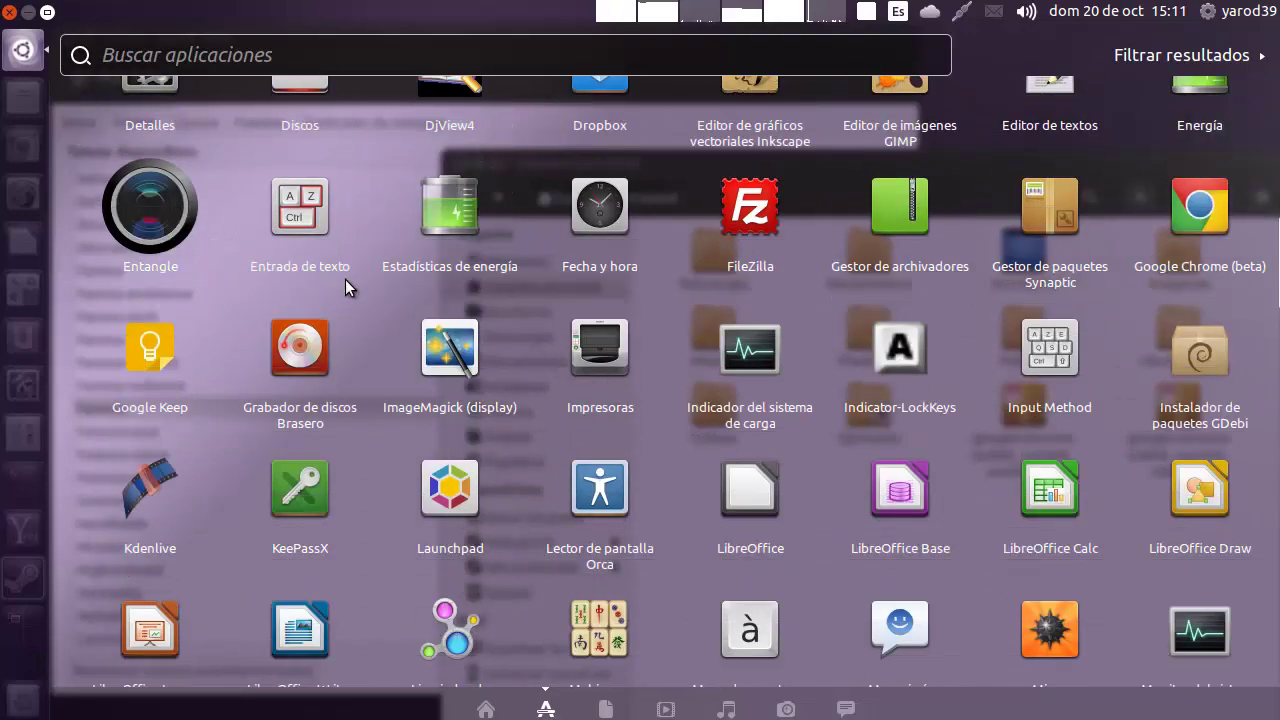
pyautogui.scroll(-11, 345, 279)
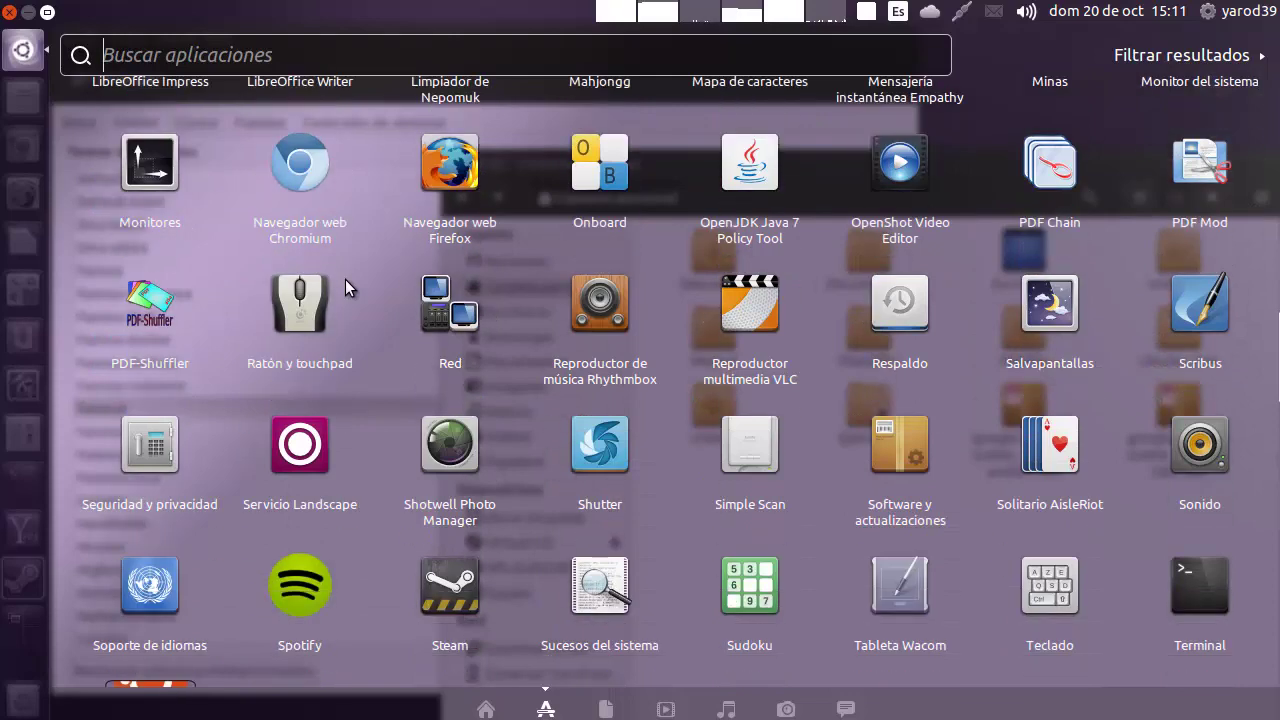
pyautogui.scroll(-8, 345, 279)
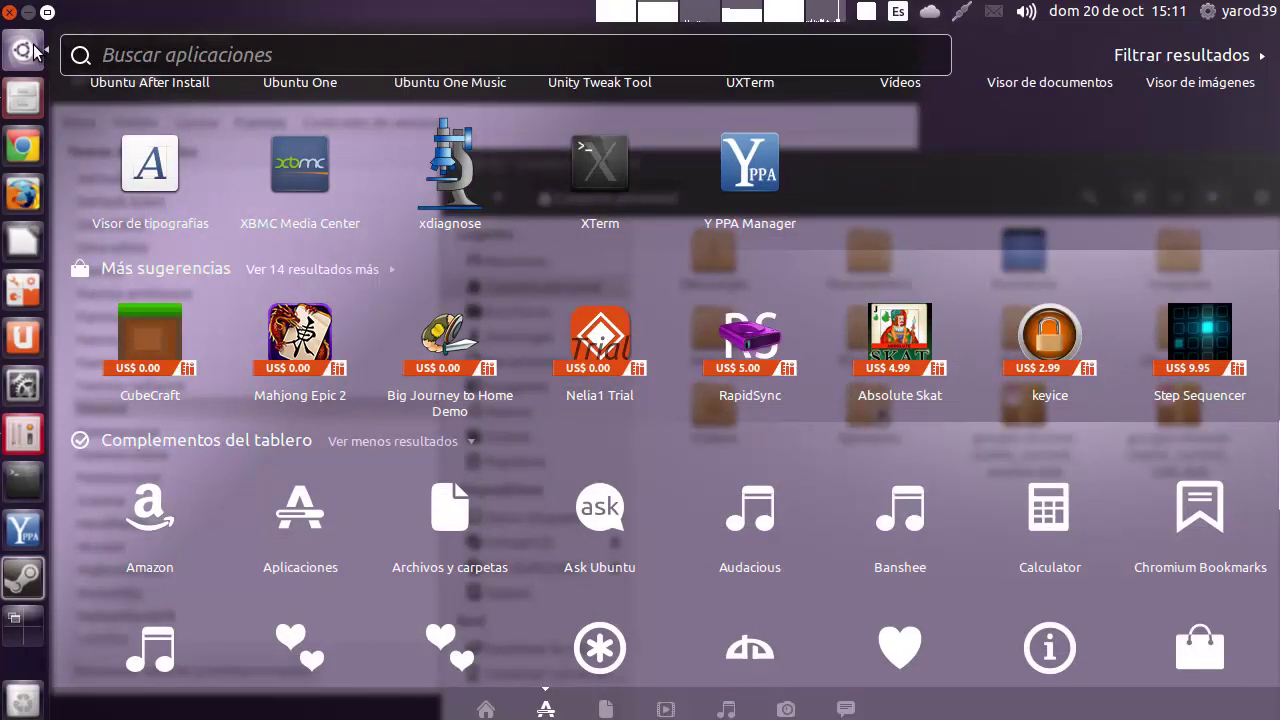
pyautogui.press('Escape')
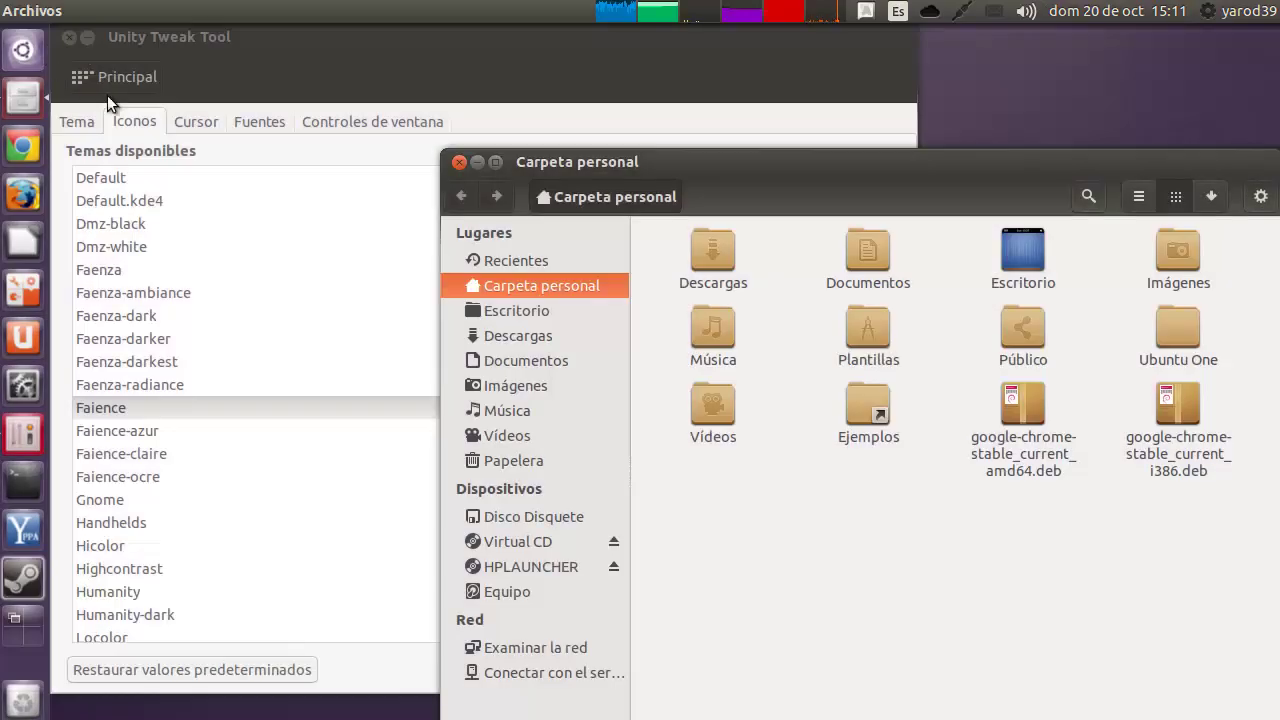
pyautogui.click(459, 162)
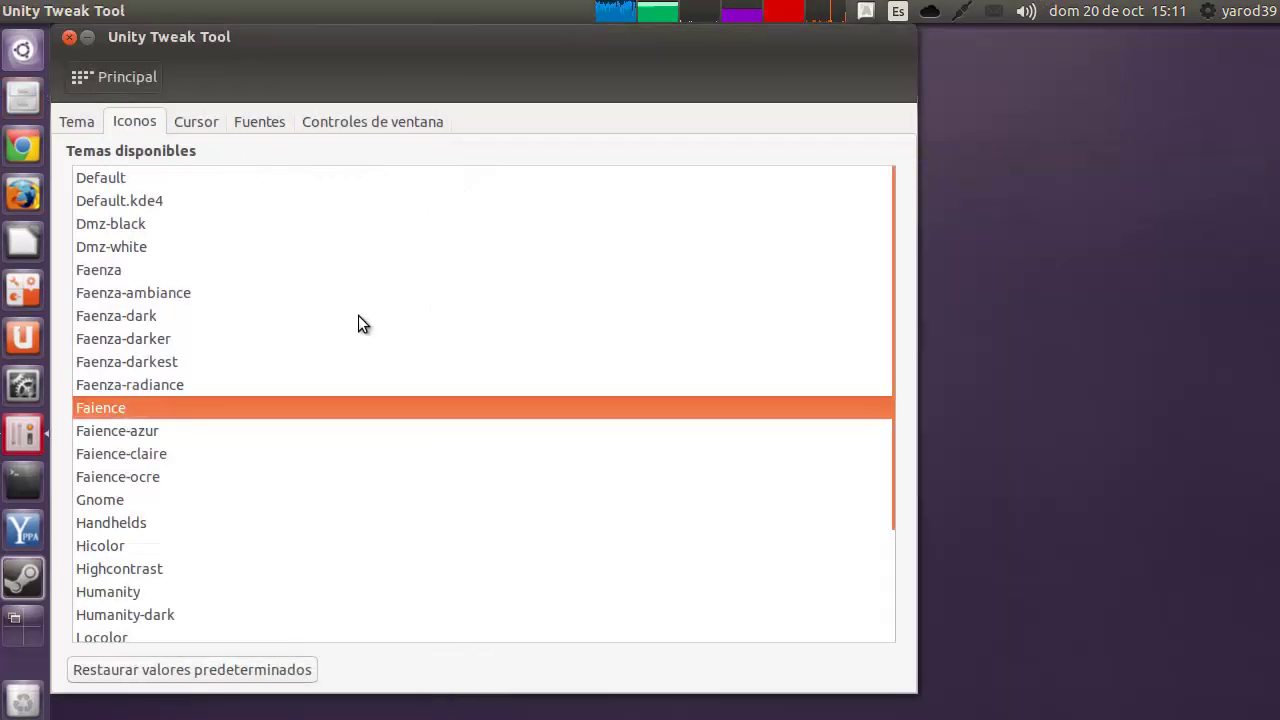
# Apply the Faenza icon theme and check its icons in the home folder.
pyautogui.click(136, 271)
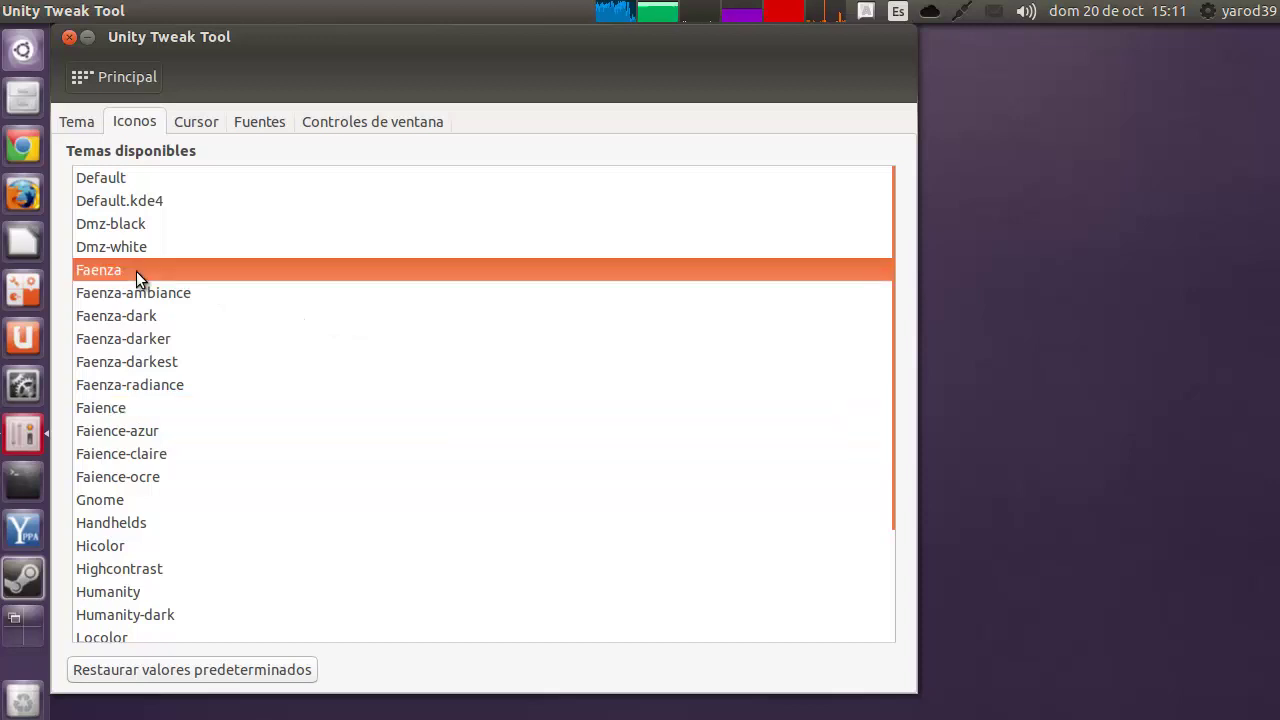
pyautogui.click(24, 97)
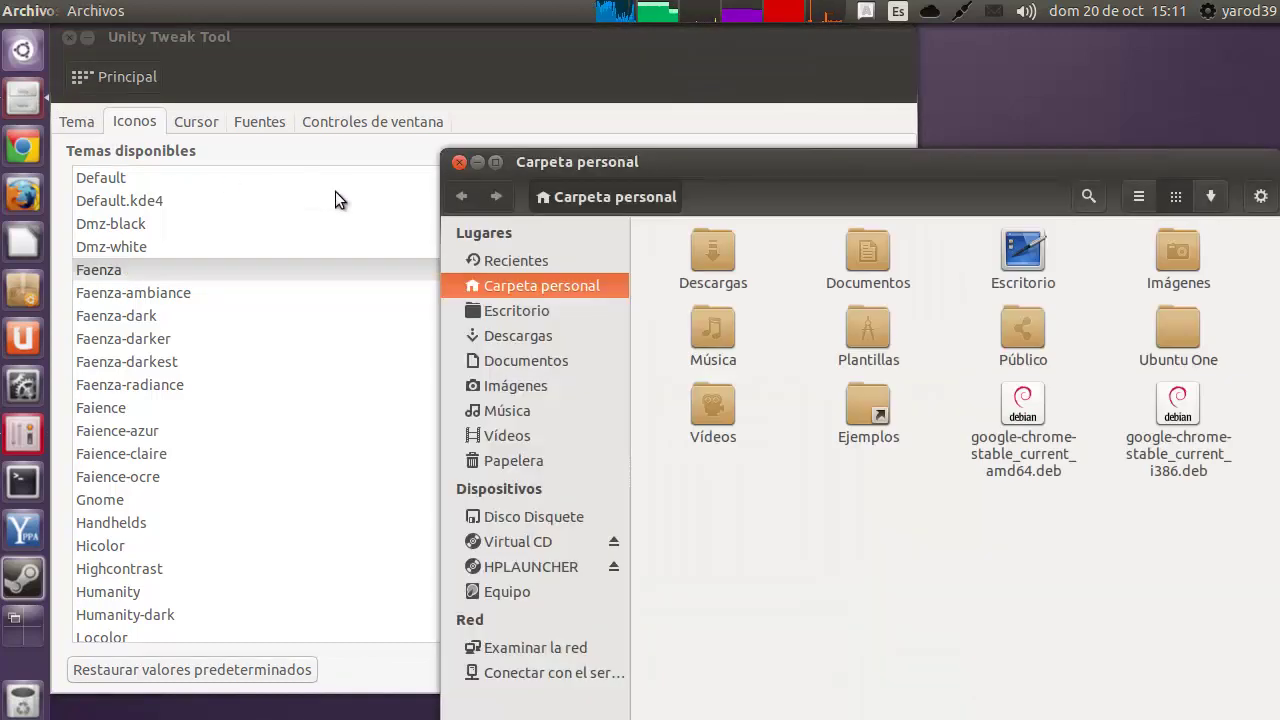
pyautogui.click(460, 163)
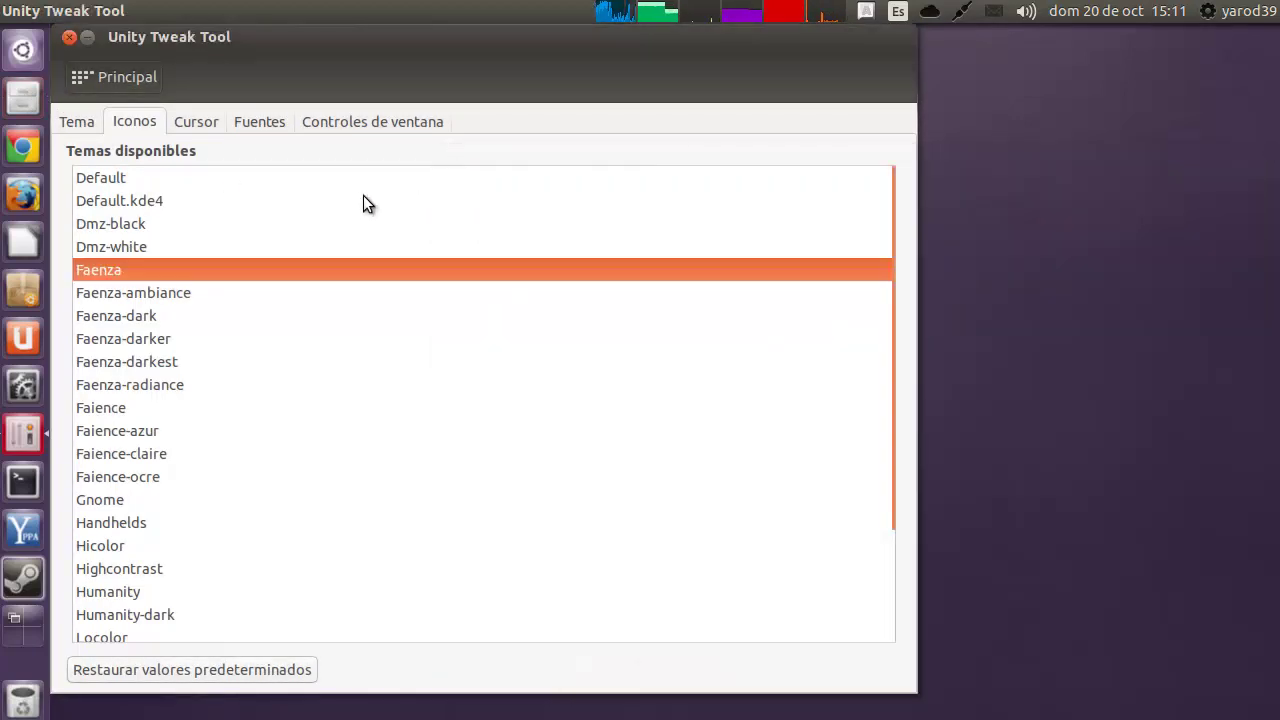
# Apply the Faenza-ambiance icon theme and check its icons in the home folder and the installed applications.
pyautogui.click(229, 293)
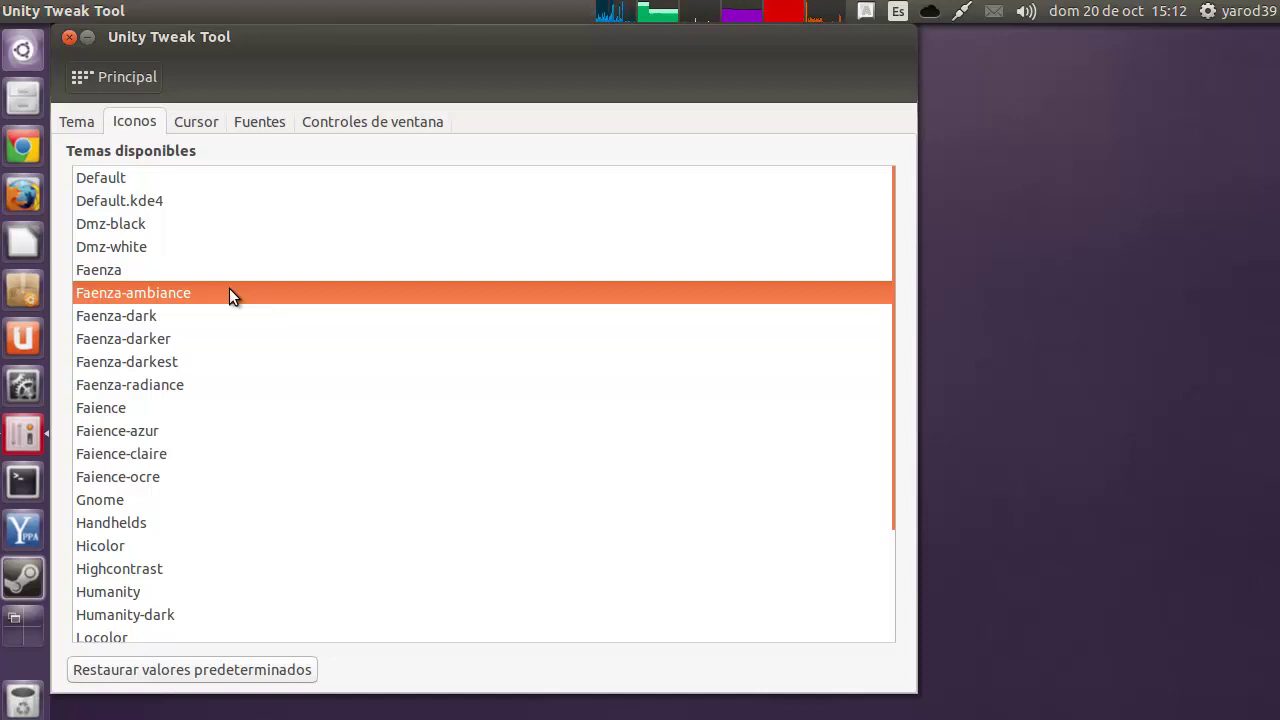
pyautogui.click(24, 97)
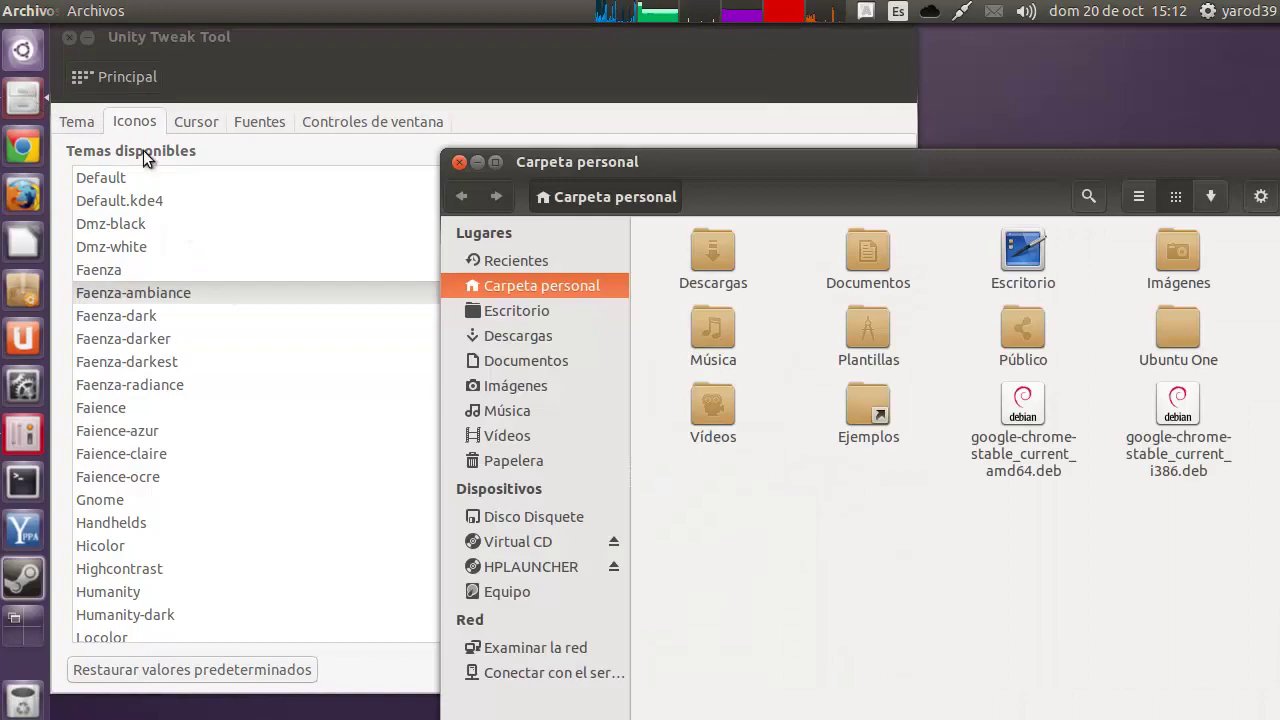
pyautogui.click(22, 52)
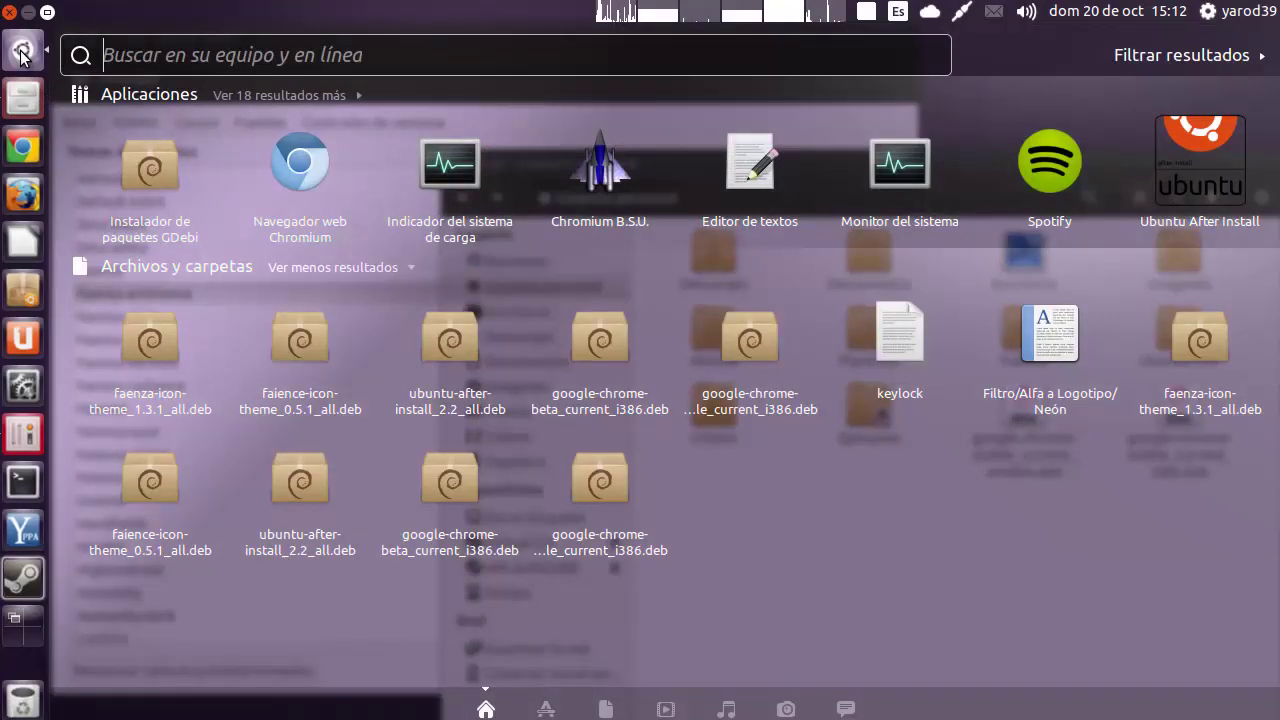
pyautogui.rightClick(22, 52)
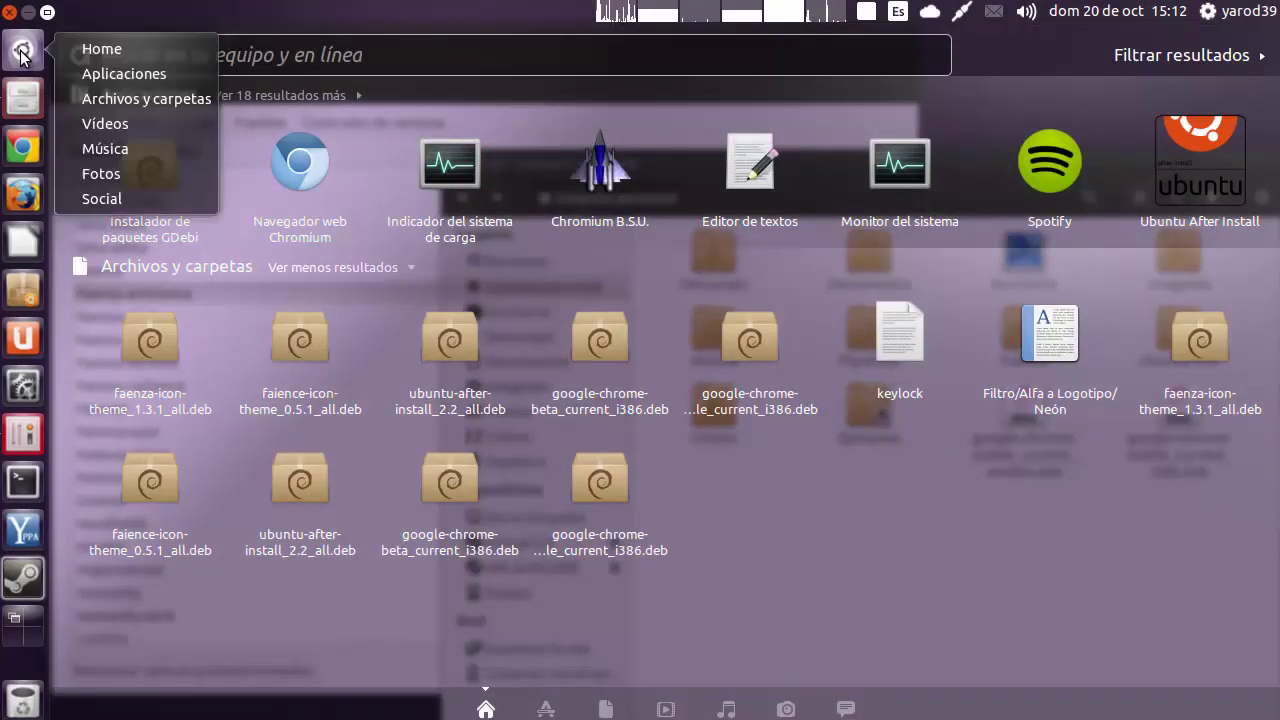
pyautogui.click(105, 74)
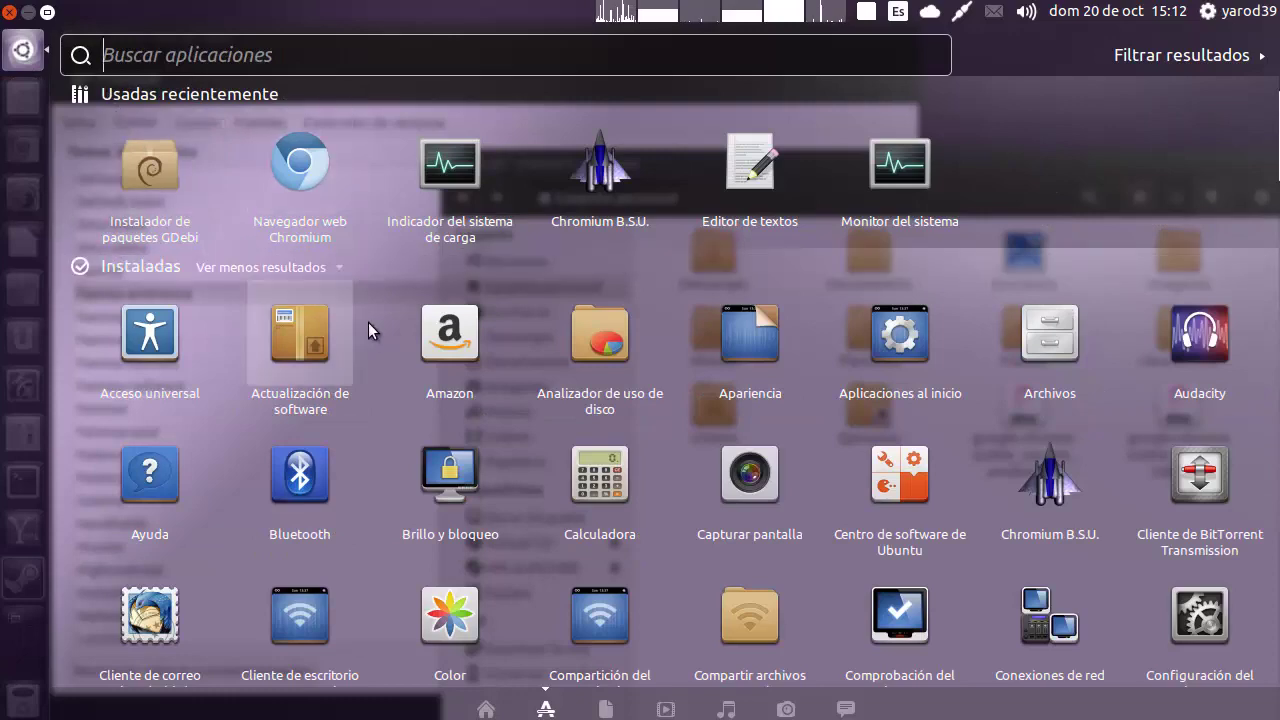
pyautogui.scroll(-4, 368, 322)
pyautogui.scroll(-2, 368, 322)
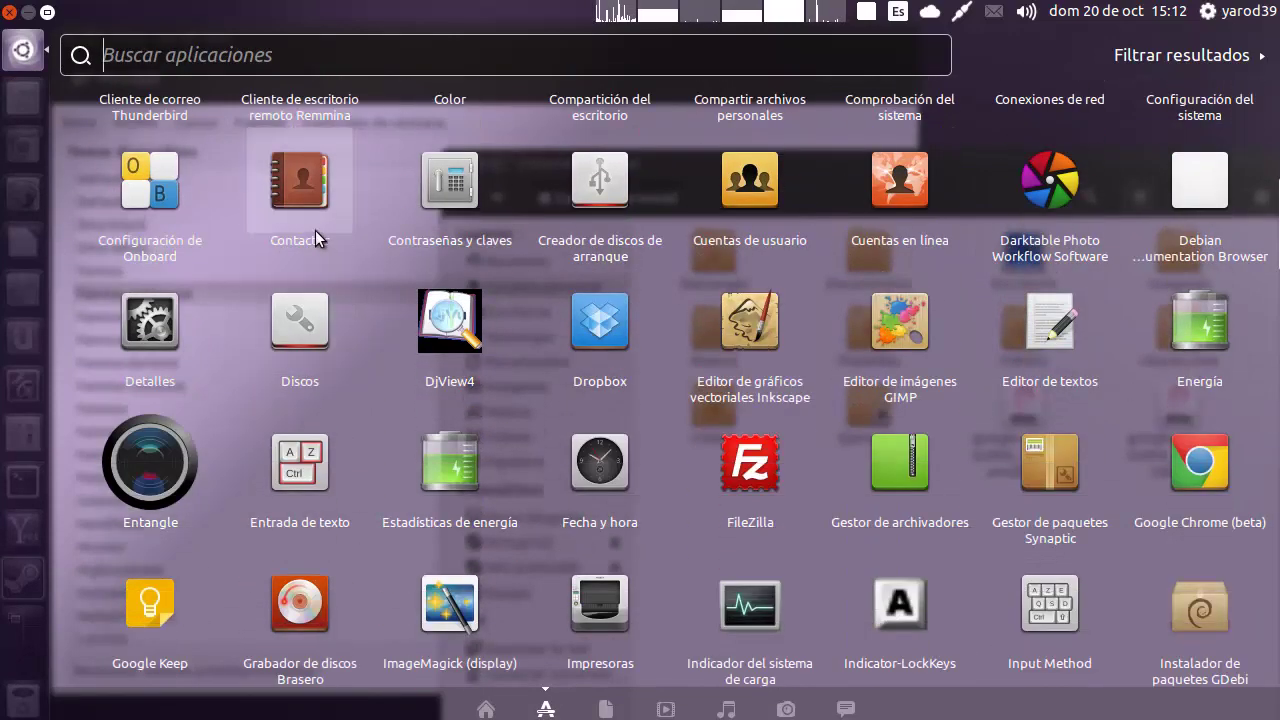
pyautogui.click(18, 48)
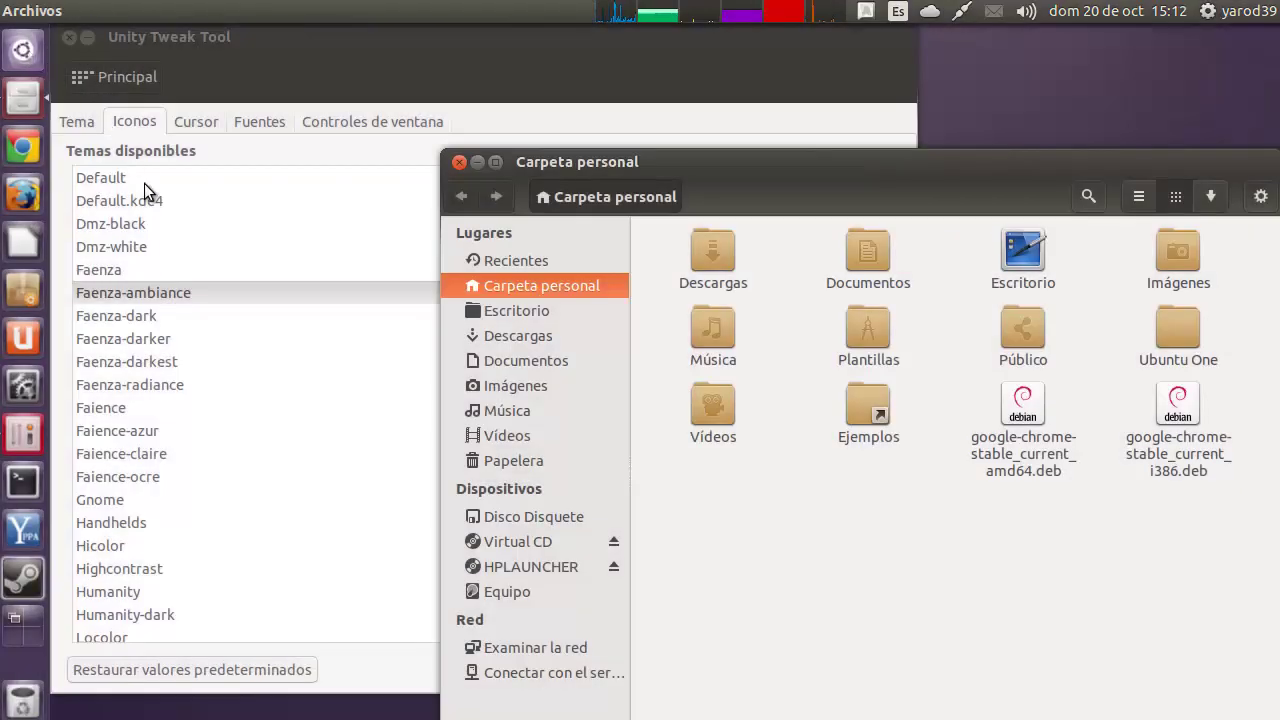
# Apply the Faenza-dark icon theme and check its icons in the home folder and the installed applications.
pyautogui.click(177, 320)
pyautogui.click(177, 321)
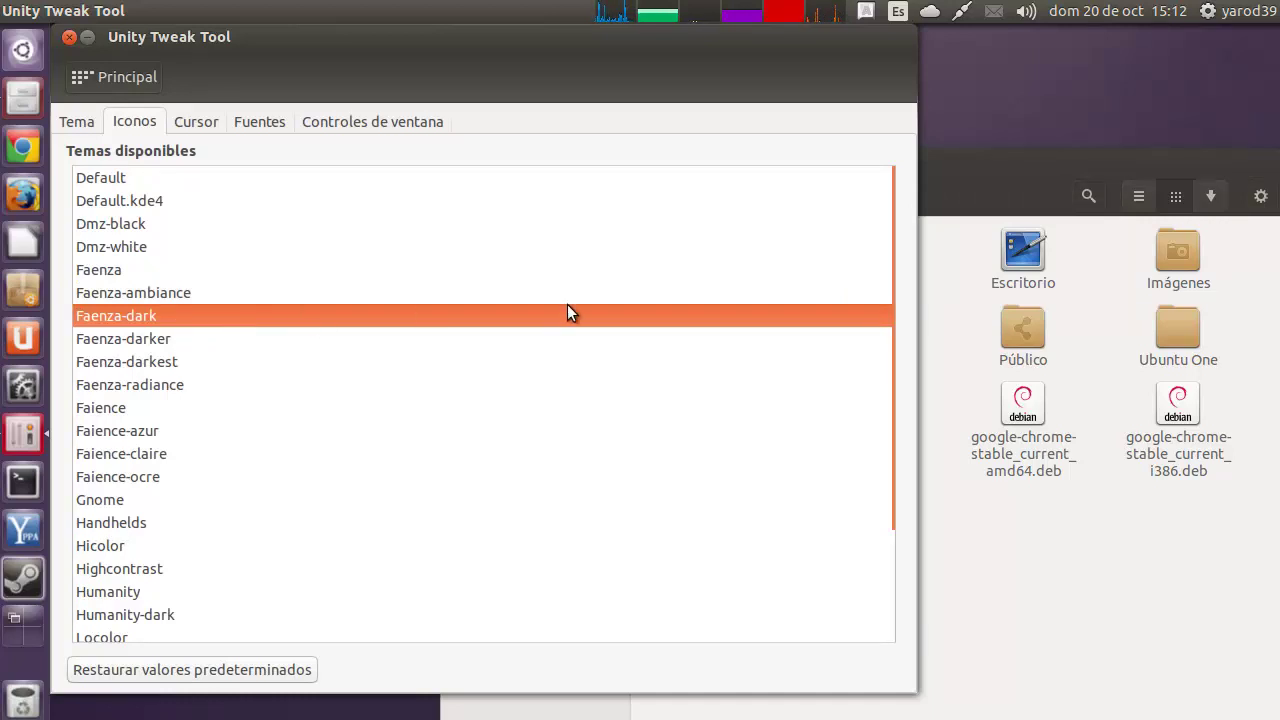
pyautogui.click(1012, 190)
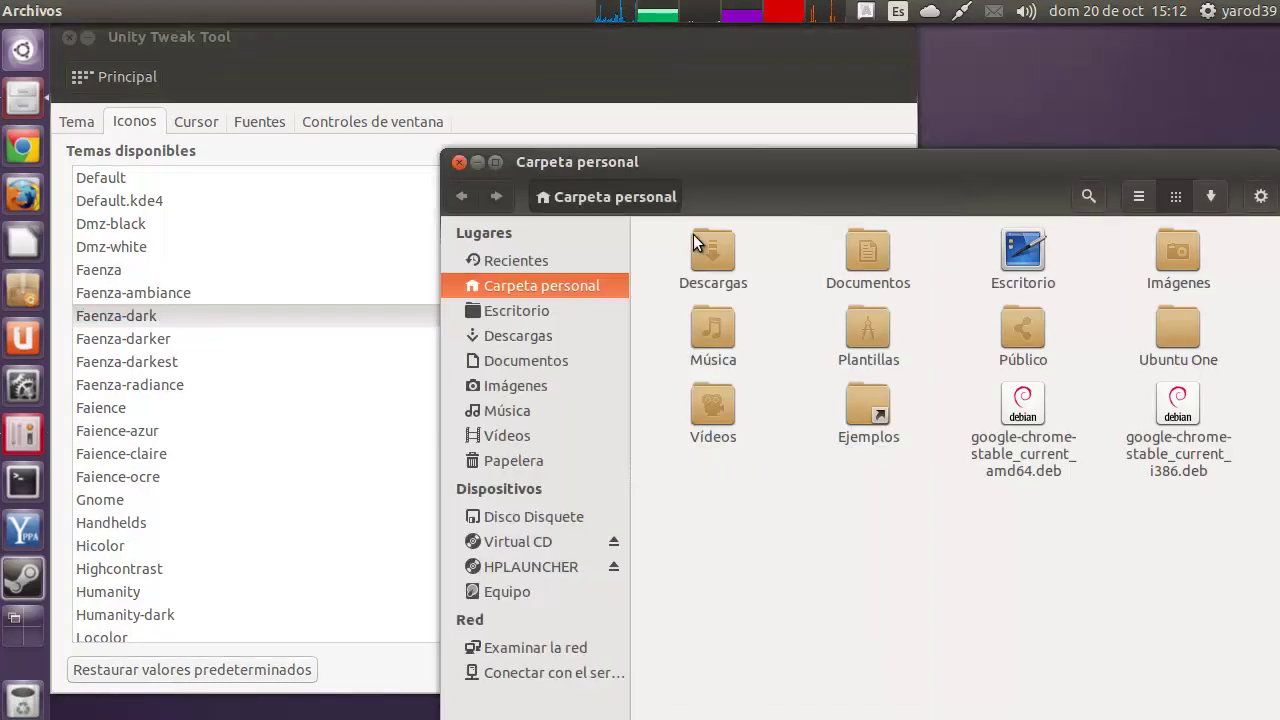
pyautogui.click(246, 320)
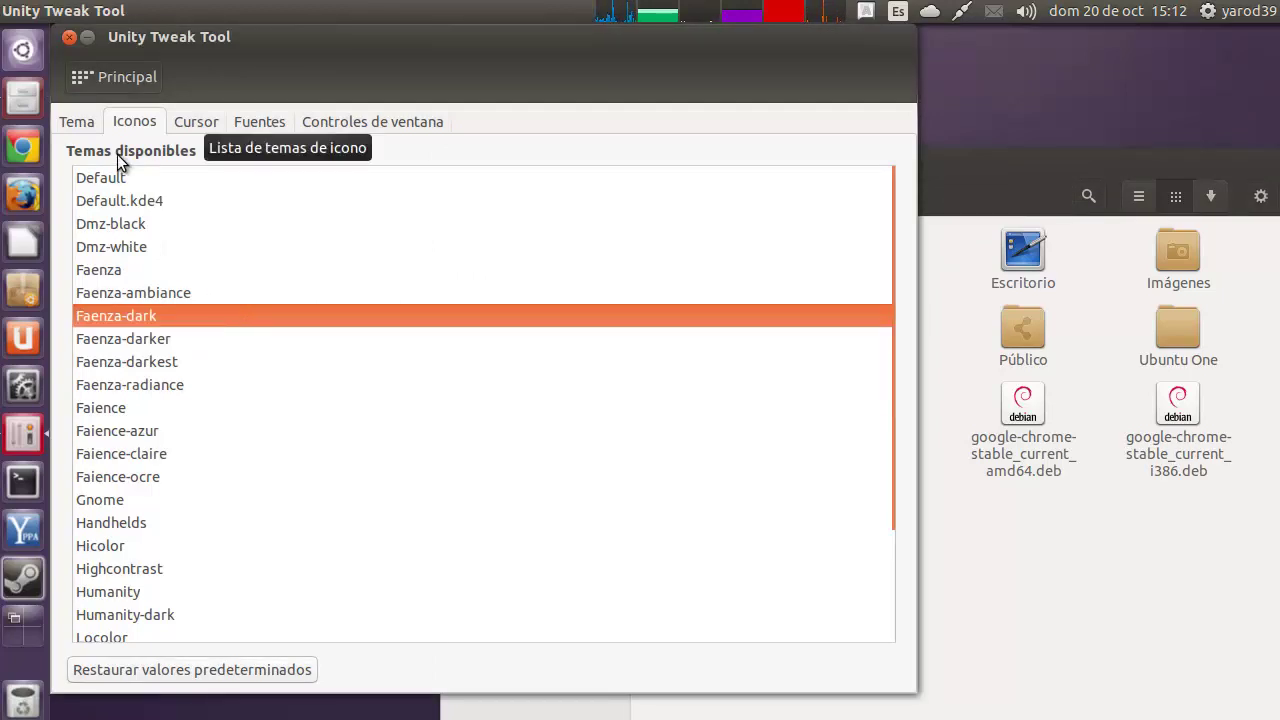
pyautogui.rightClick(33, 48)
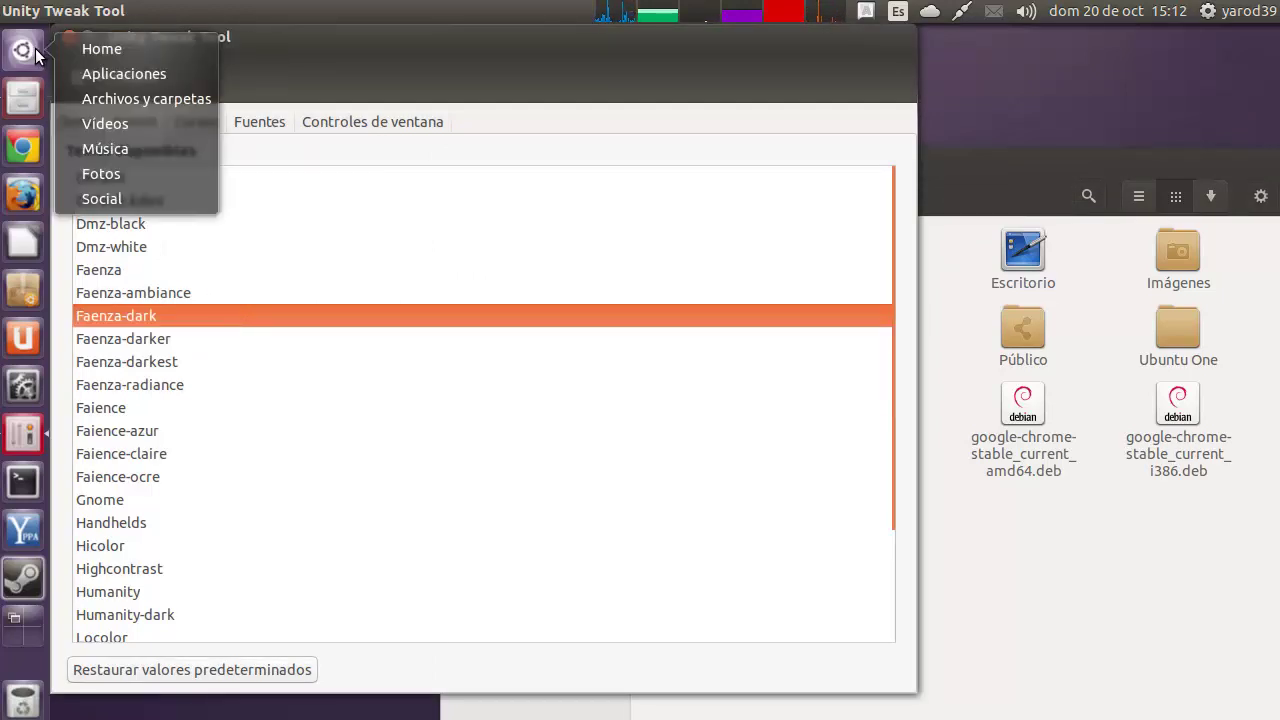
pyautogui.click(127, 73)
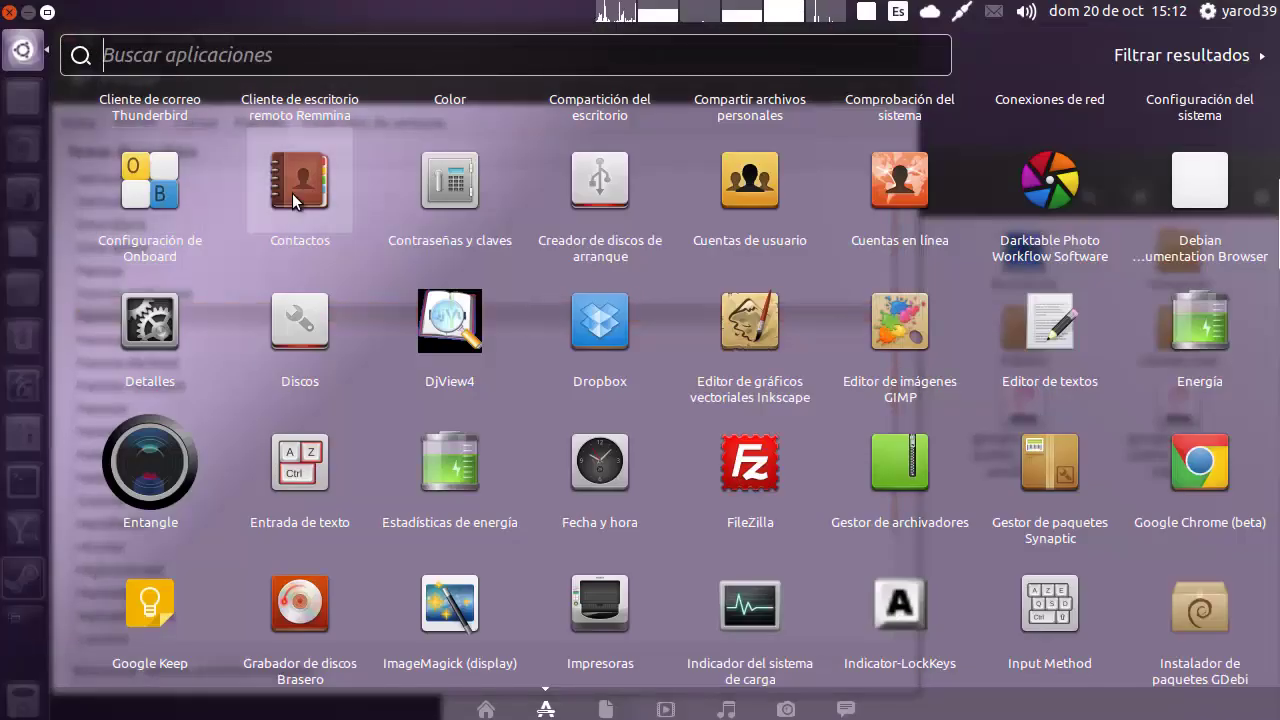
# Look through the rest of the installed applications' icons under the Faenza-dark theme and close the application overview.
pyautogui.scroll(-6, 293, 193)
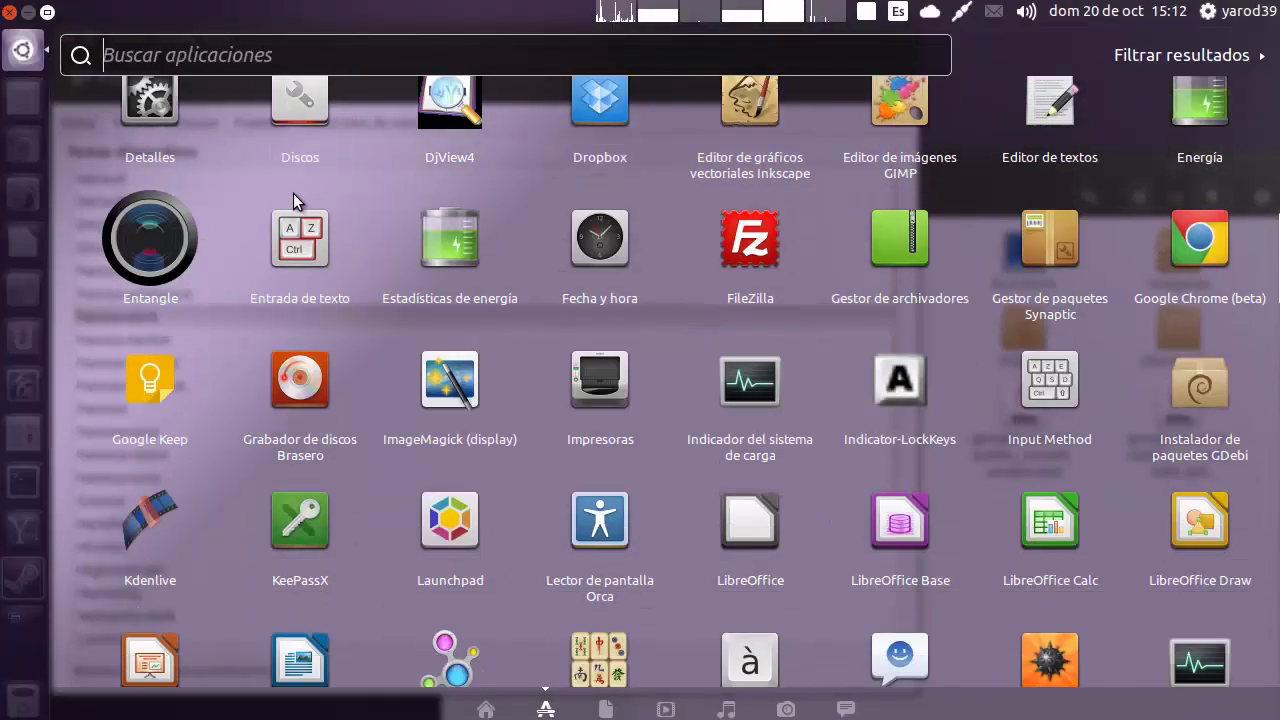
pyautogui.scroll(-3, 293, 193)
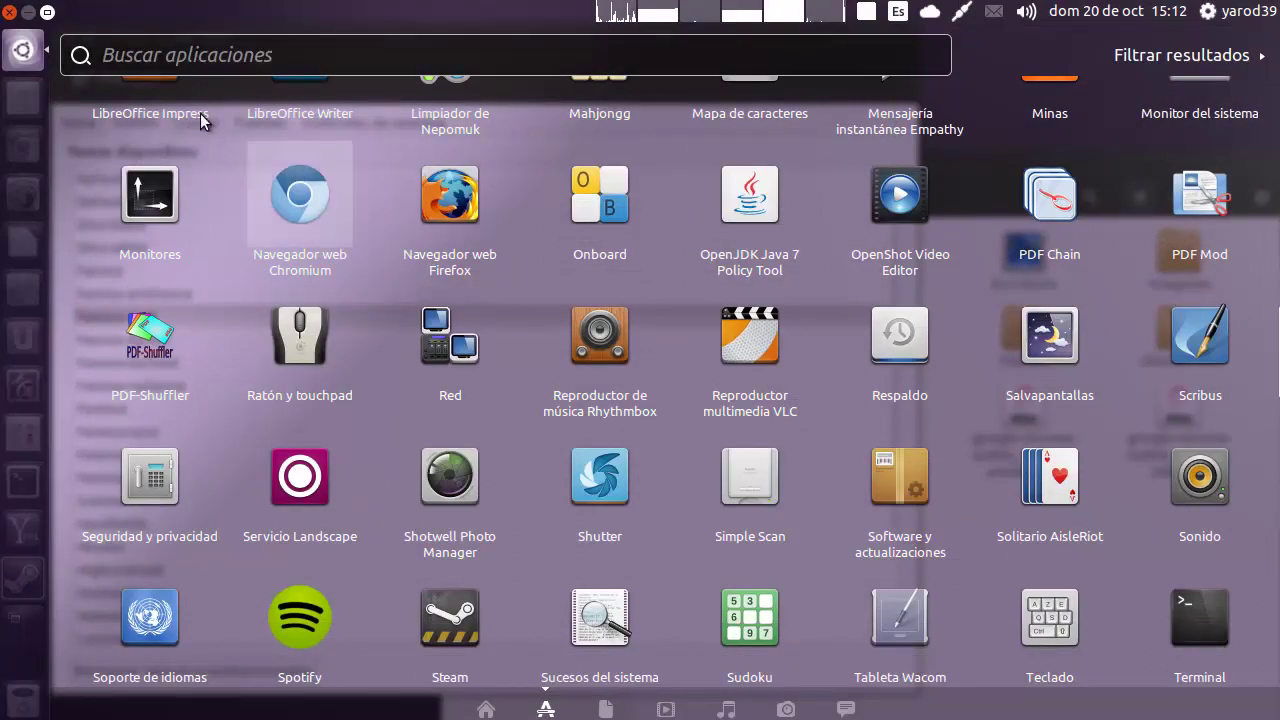
pyautogui.click(24, 52)
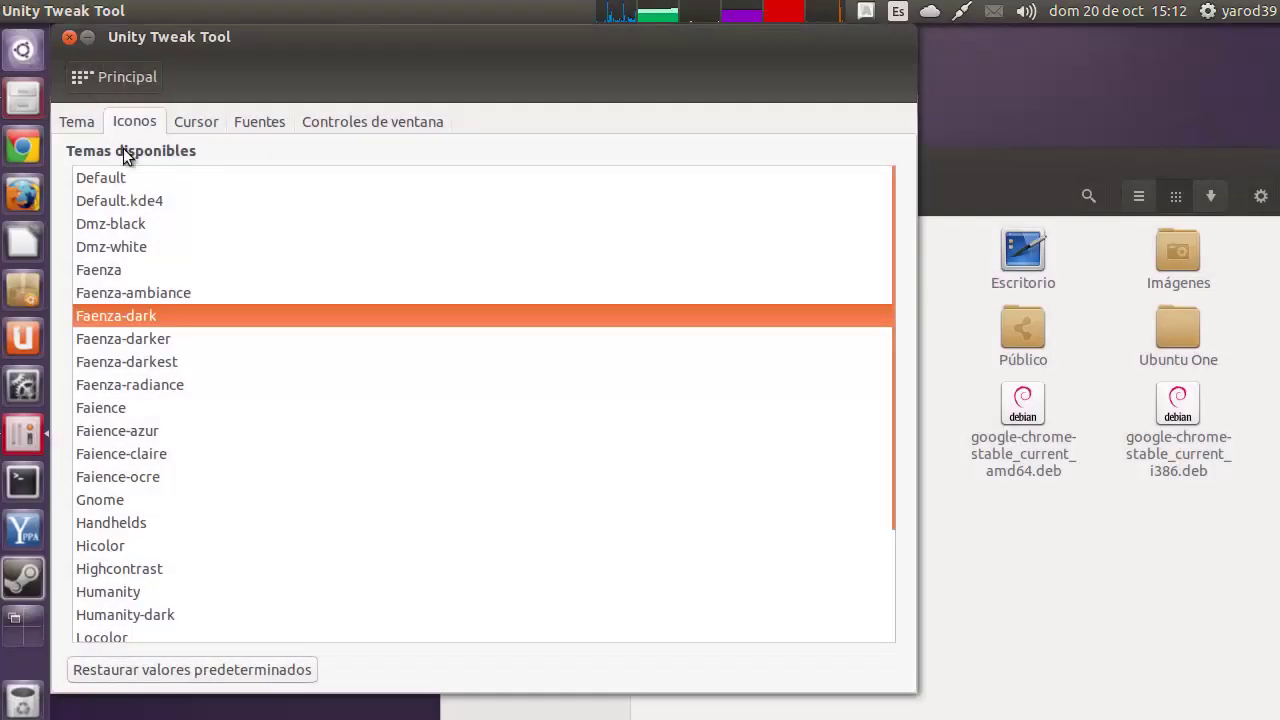
# Apply the Faenza-darker icon theme and check its icons across the installed applications.
pyautogui.click(165, 336)
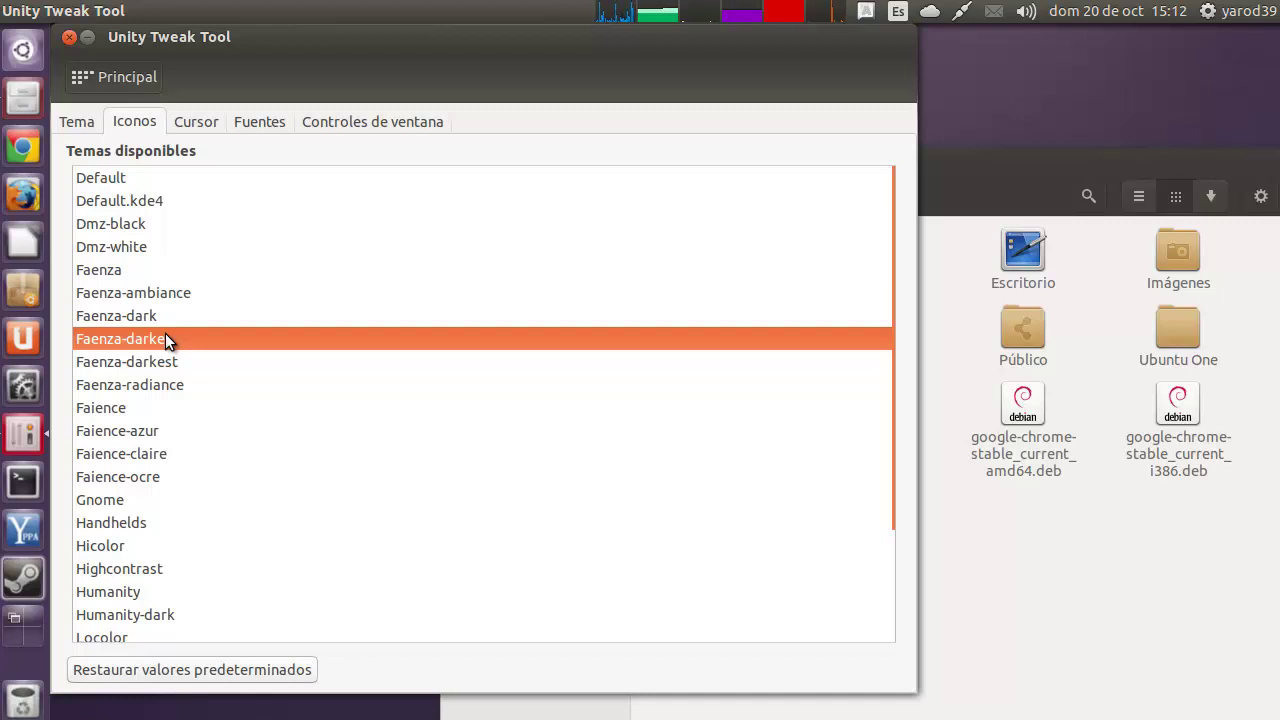
pyautogui.rightClick(22, 50)
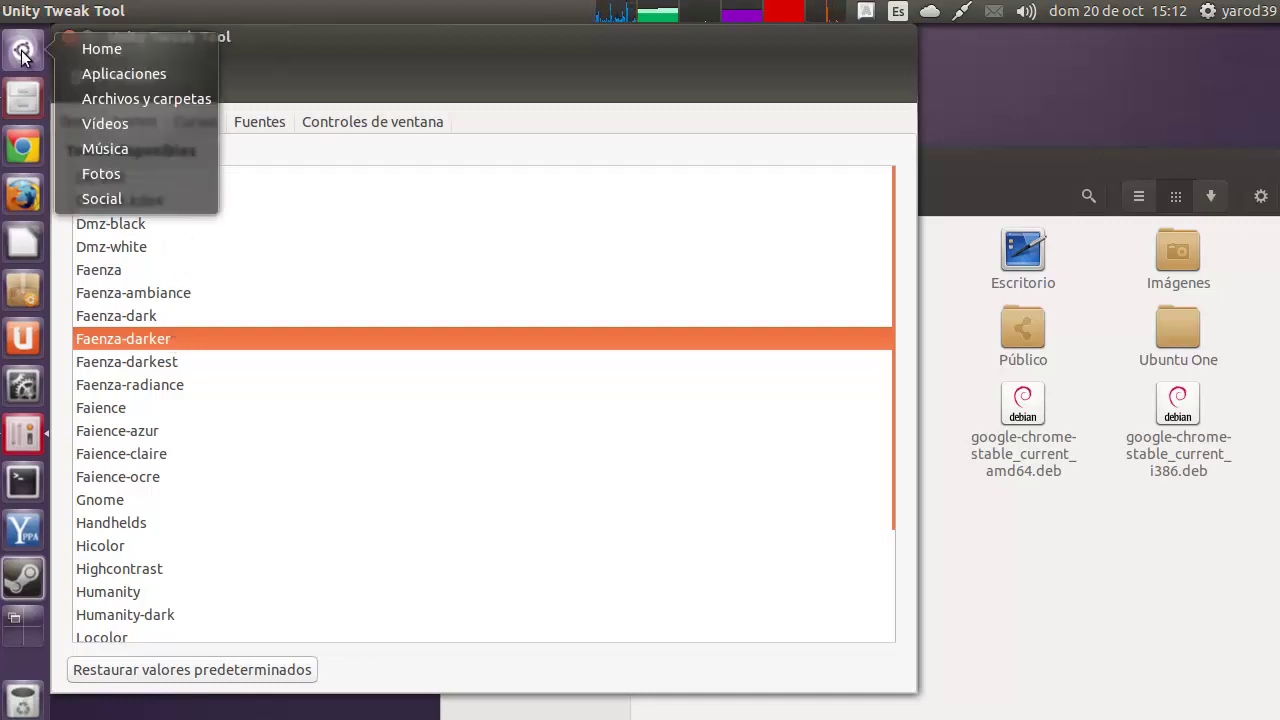
pyautogui.click(127, 74)
pyautogui.scroll(-10, 246, 175)
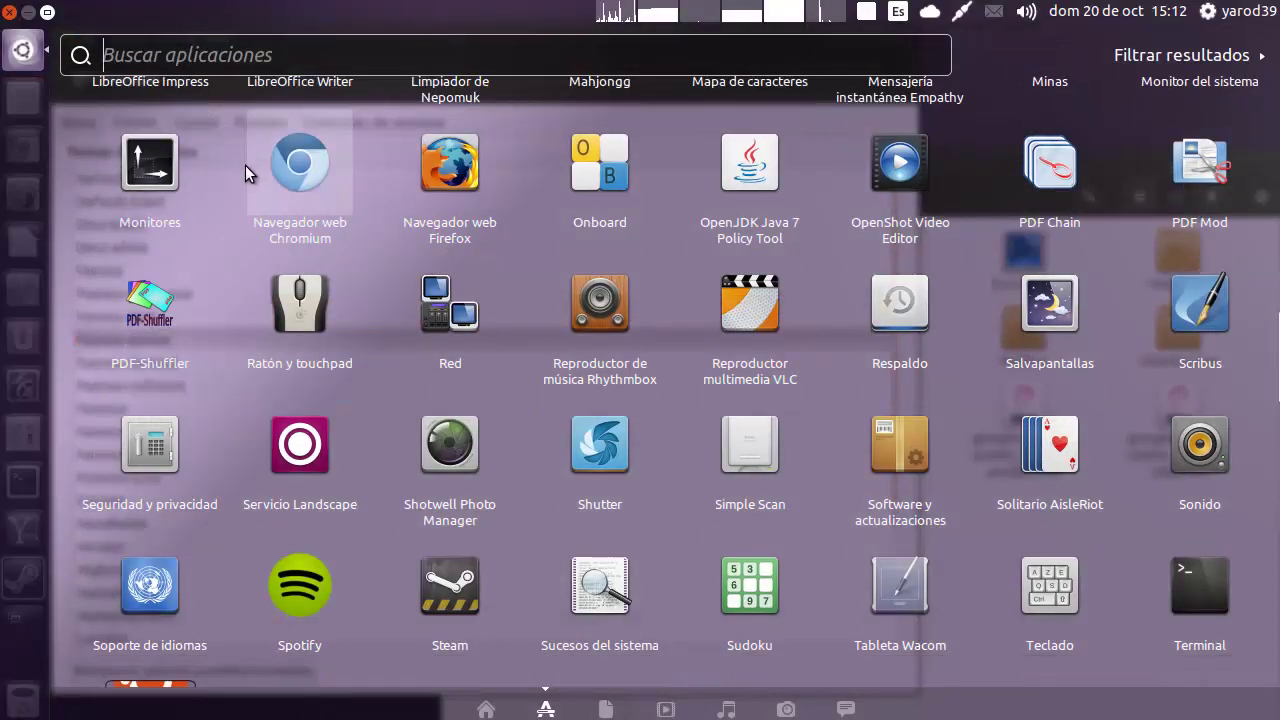
pyautogui.scroll(12, 246, 175)
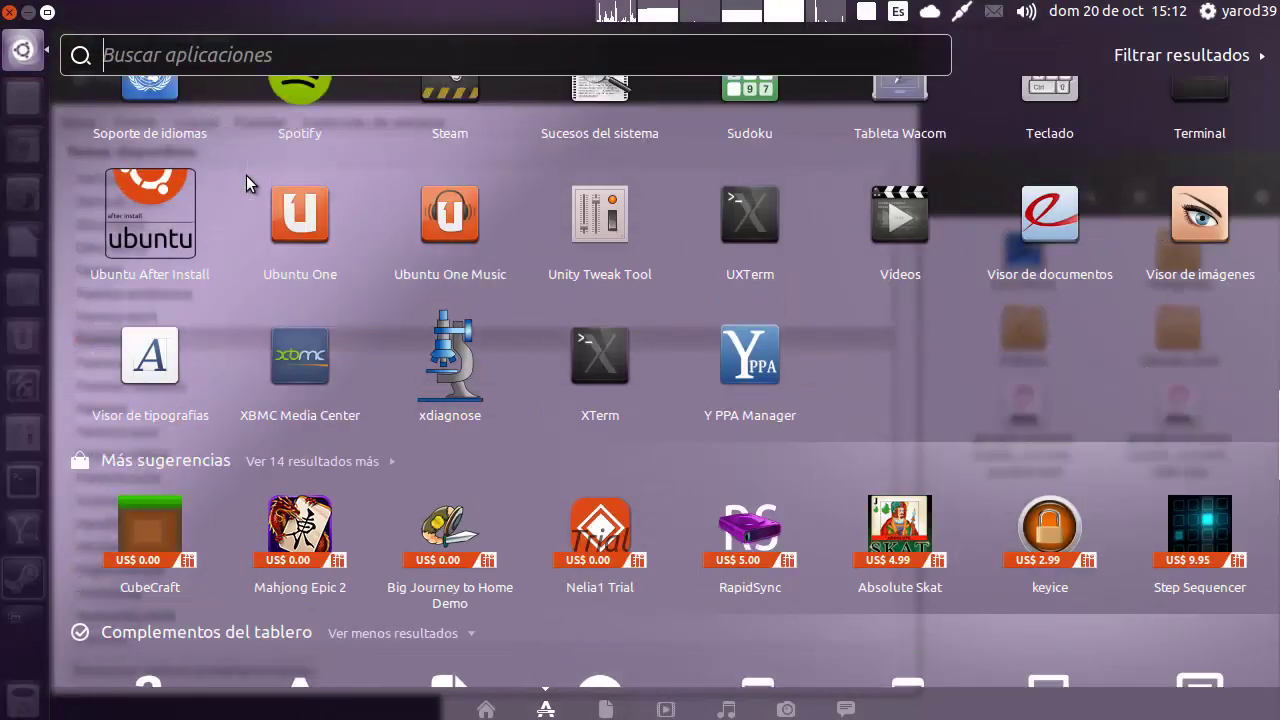
pyautogui.scroll(14, 247, 183)
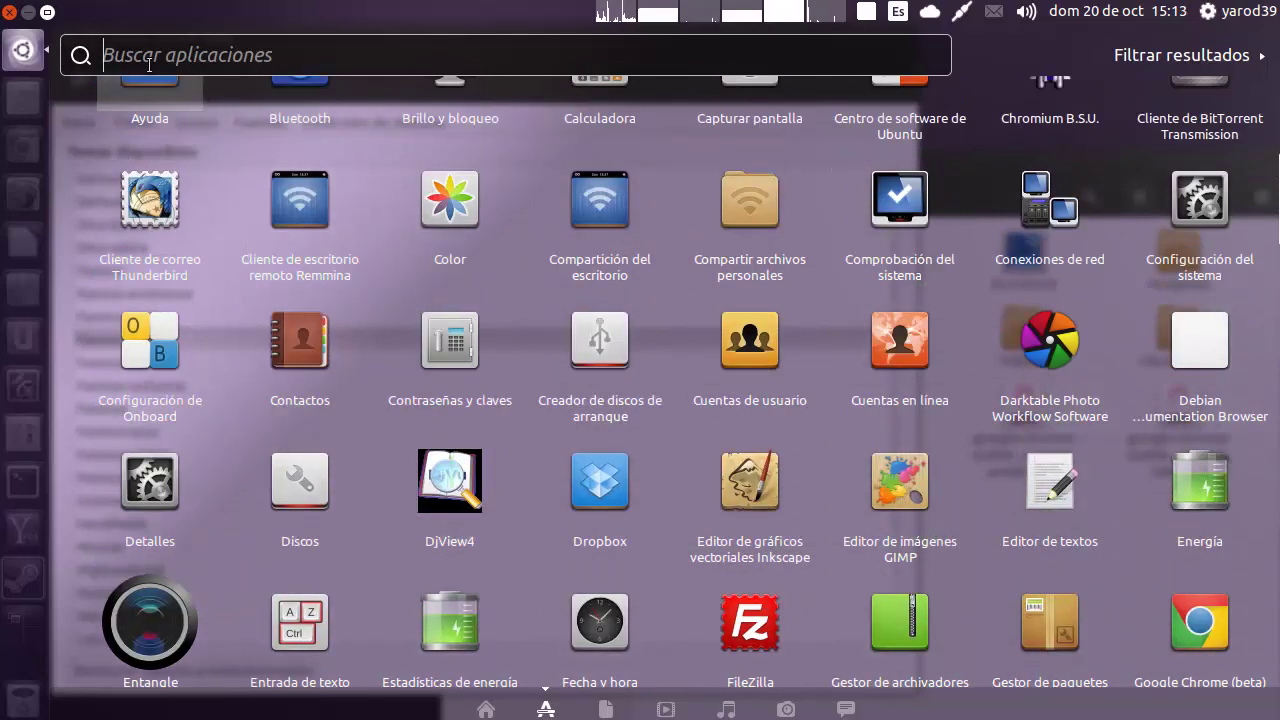
pyautogui.click(39, 50)
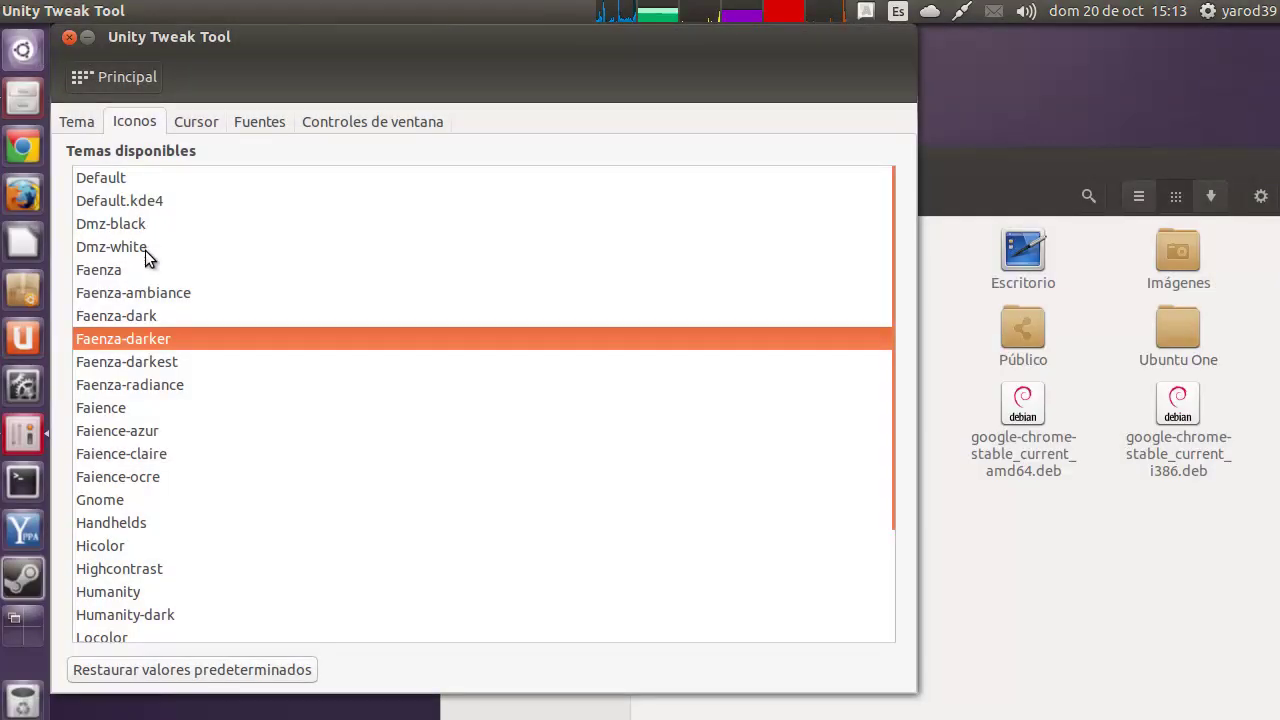
# Try the Faenza-darkest, Faenza-radiance, Faience, Faience-azur, Faience-claire and Faience-ocre icon themes one after another.
pyautogui.click(151, 364)
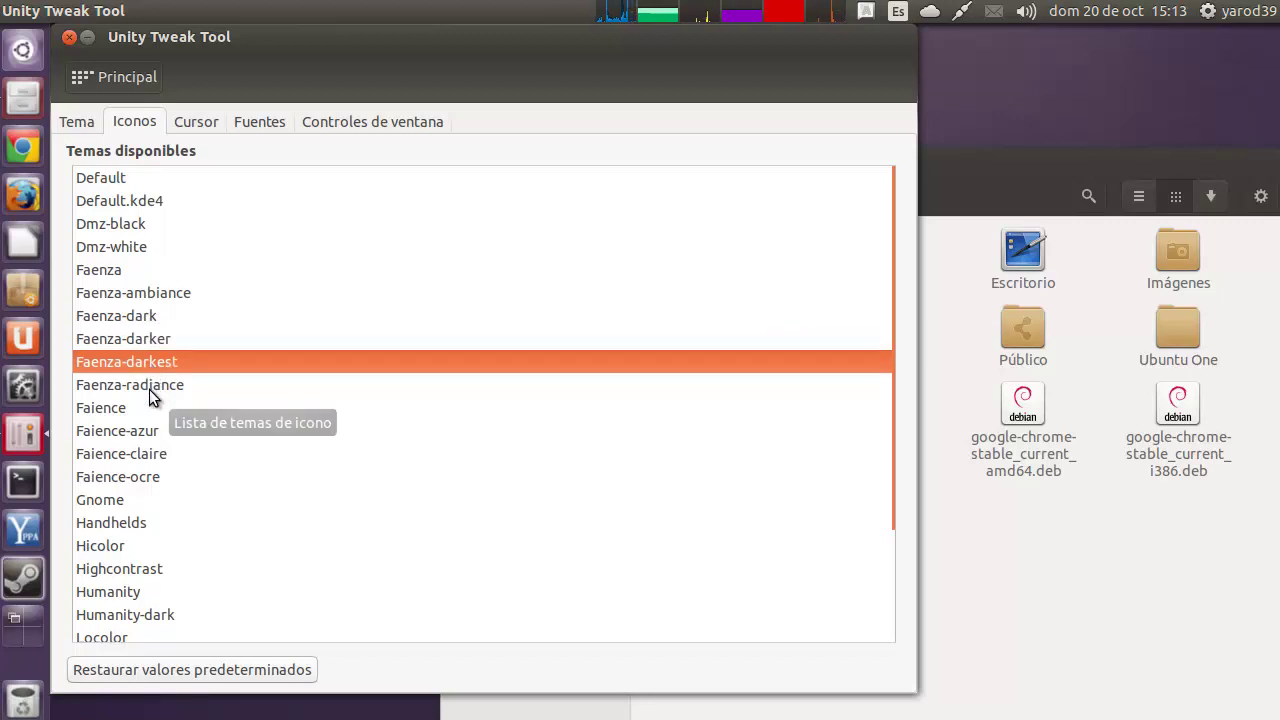
pyautogui.click(149, 389)
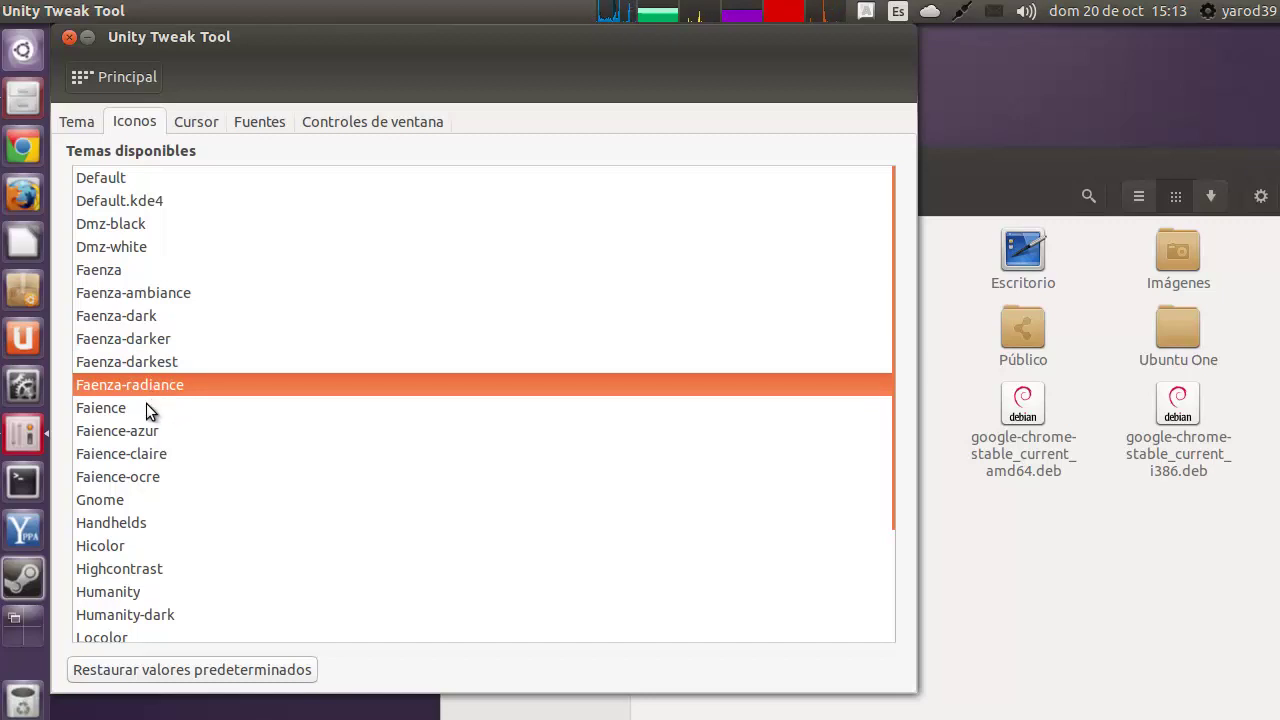
pyautogui.click(146, 406)
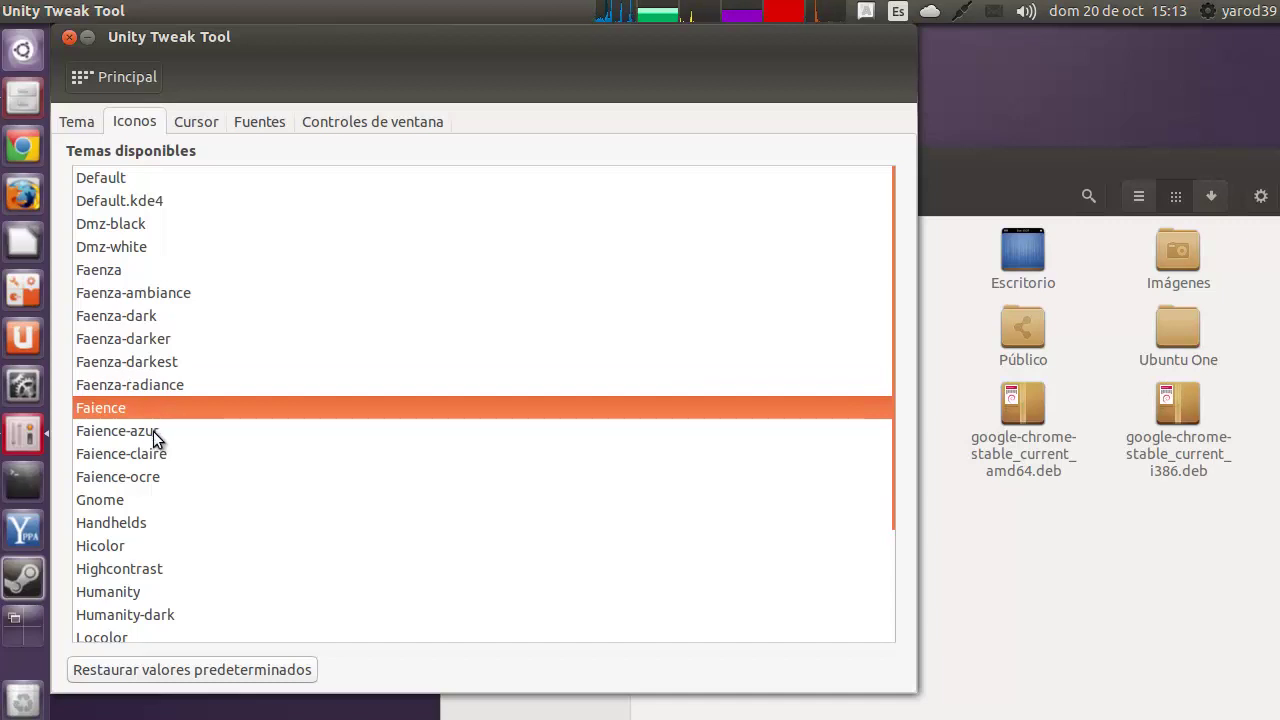
pyautogui.click(153, 431)
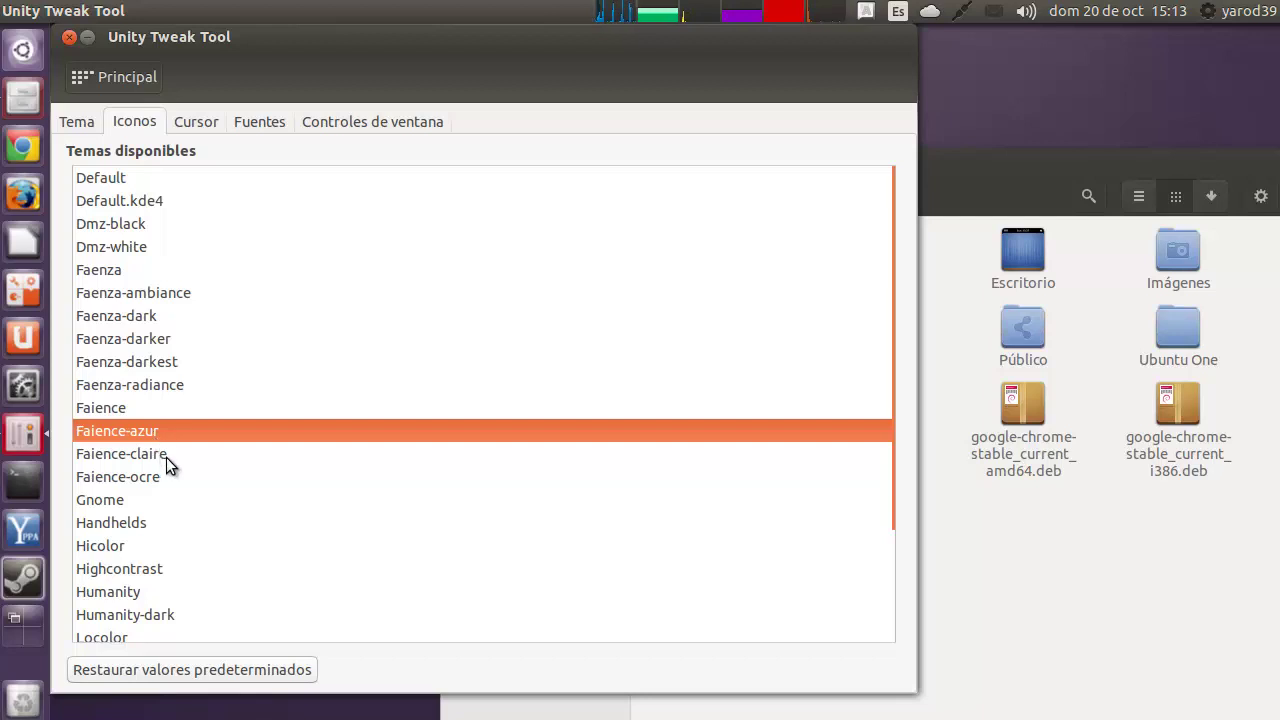
pyautogui.click(166, 457)
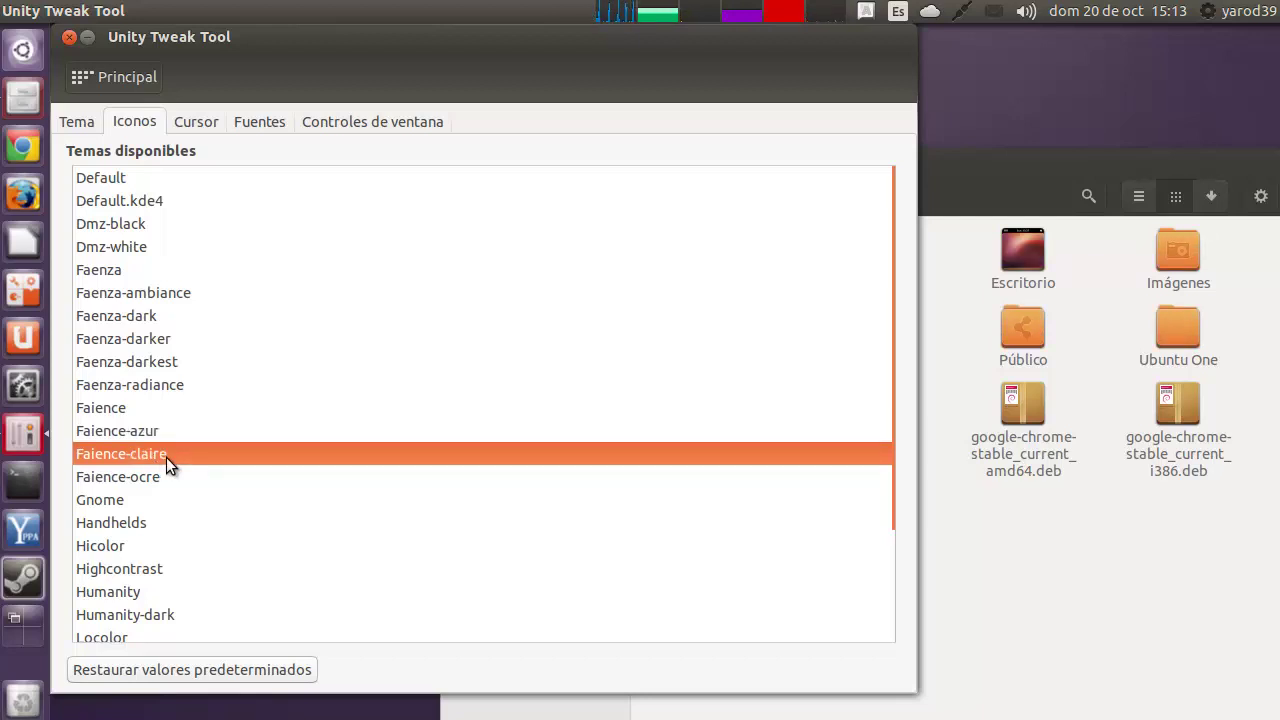
pyautogui.click(170, 477)
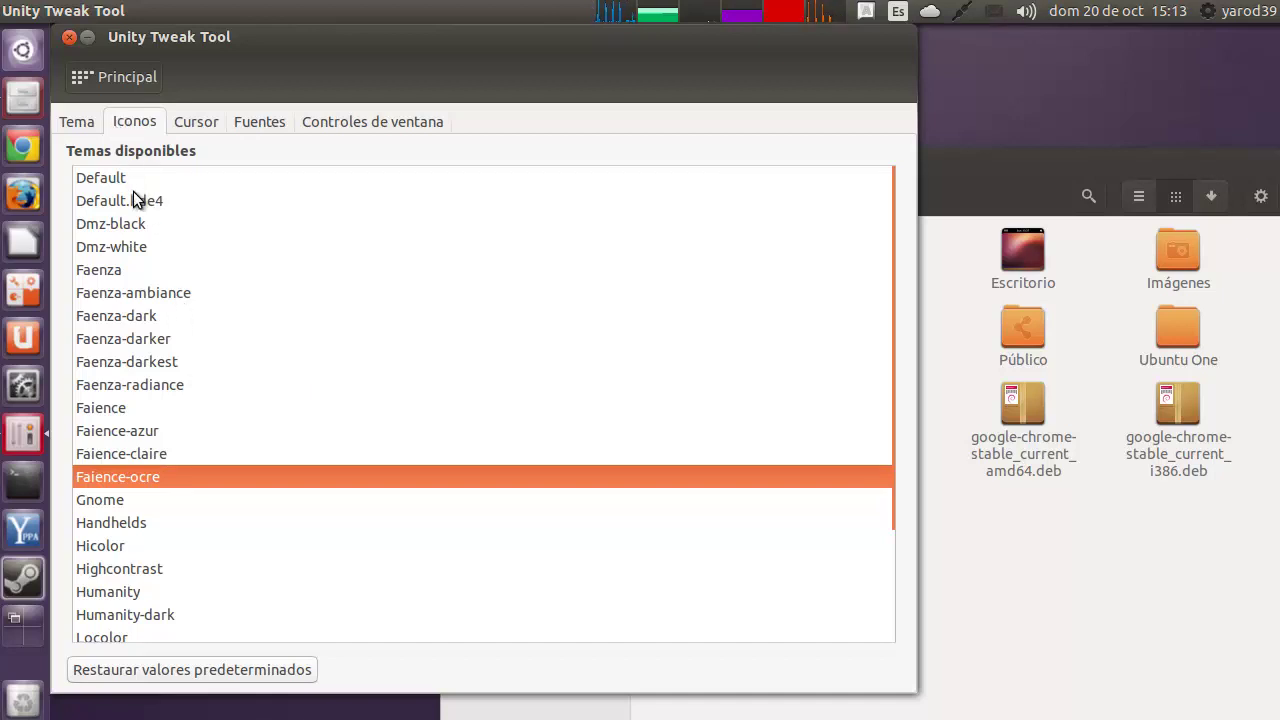
# Try the Humanity icon theme, settle on Ubuntu-mono-dark, and close the tweak tool and home folder windows.
pyautogui.click(178, 592)
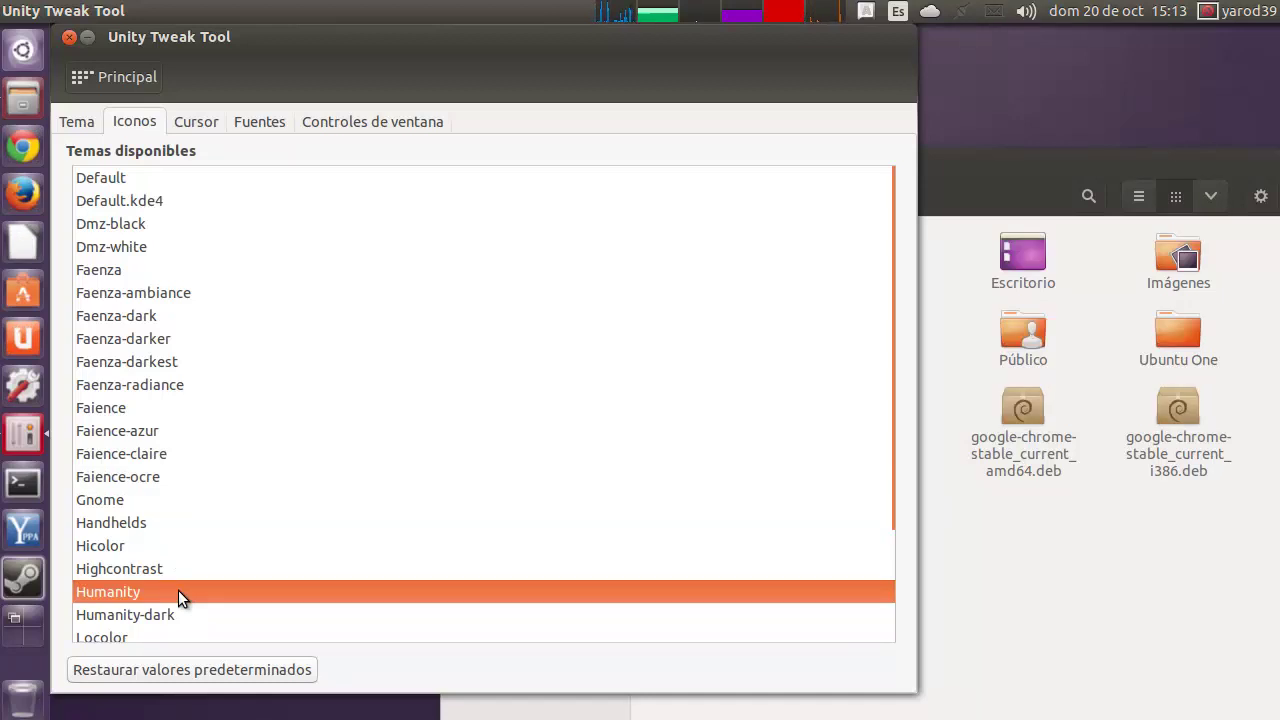
pyautogui.scroll(-3, 178, 590)
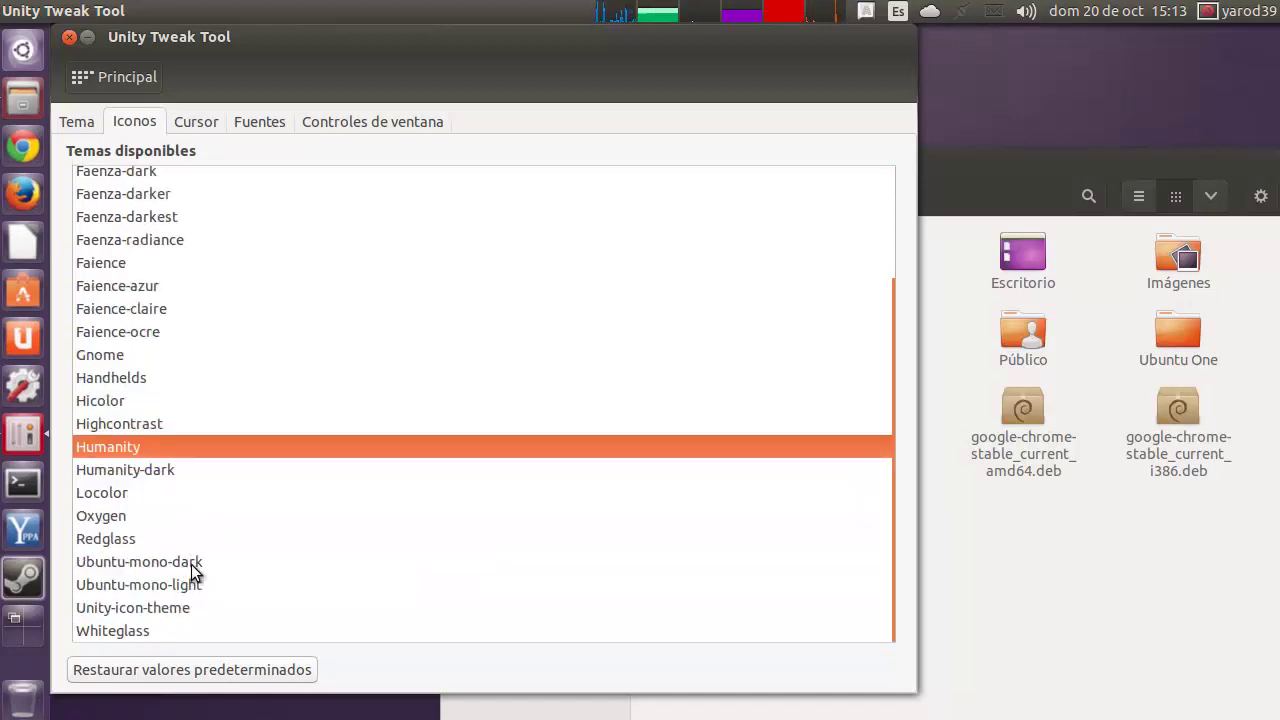
pyautogui.click(191, 566)
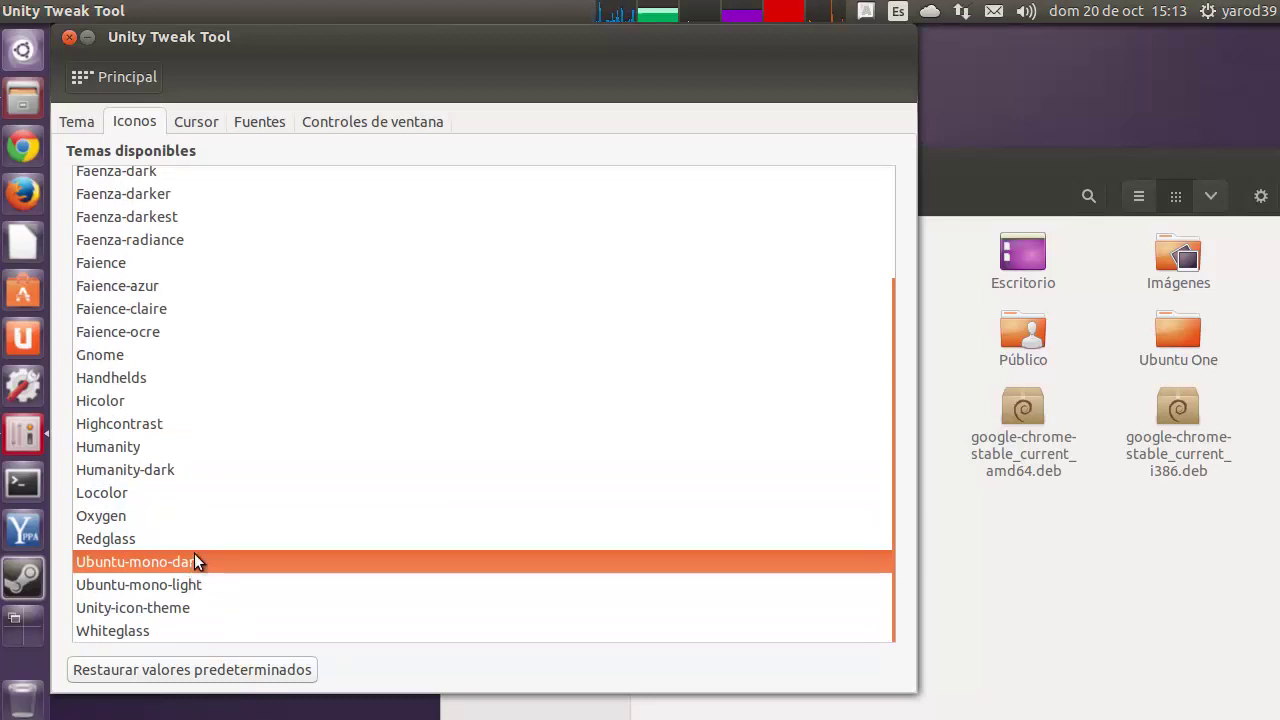
pyautogui.click(70, 40)
pyautogui.click(459, 162)
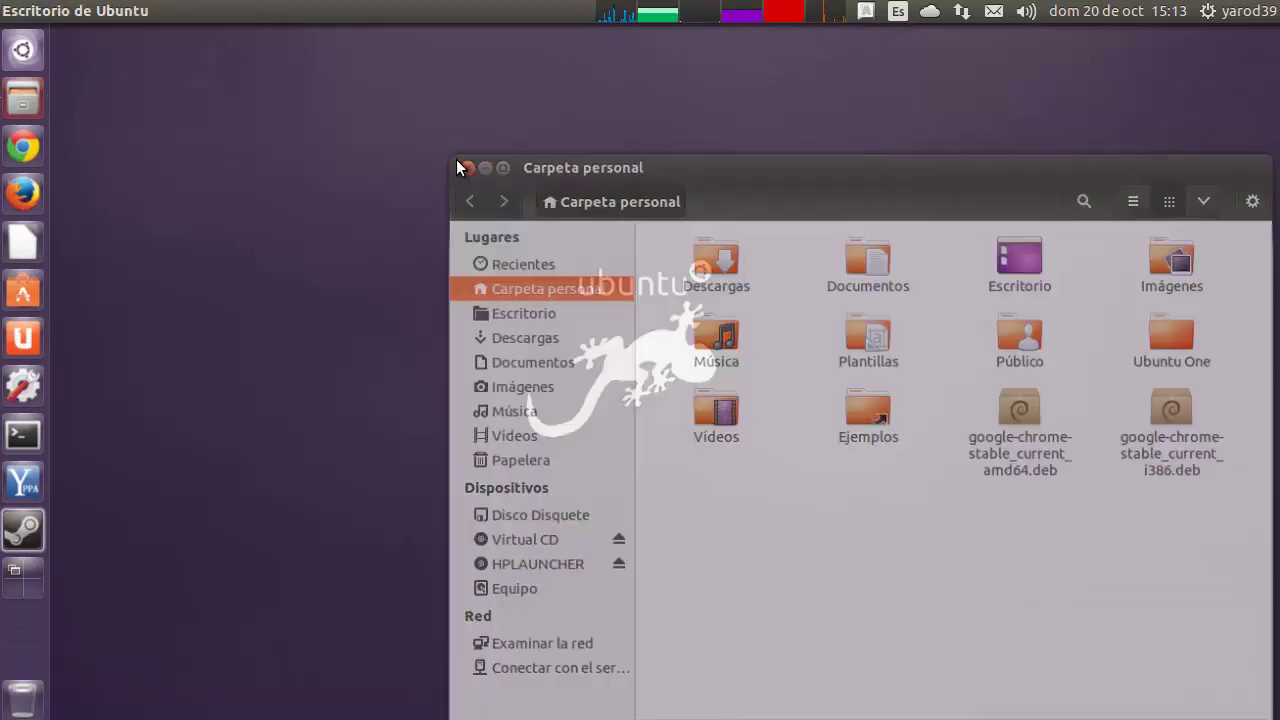